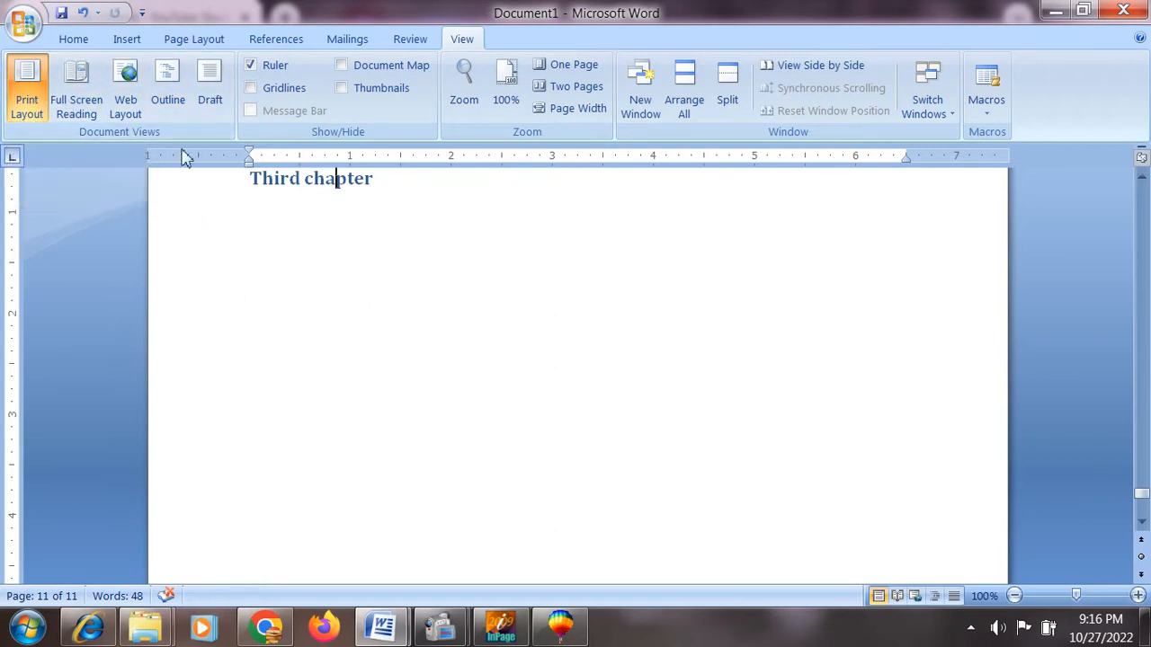
Preview the document in Full Screen Reading view and close it to return to Print Layout.
{"action": "left_click", "coordinate": [76, 106]}
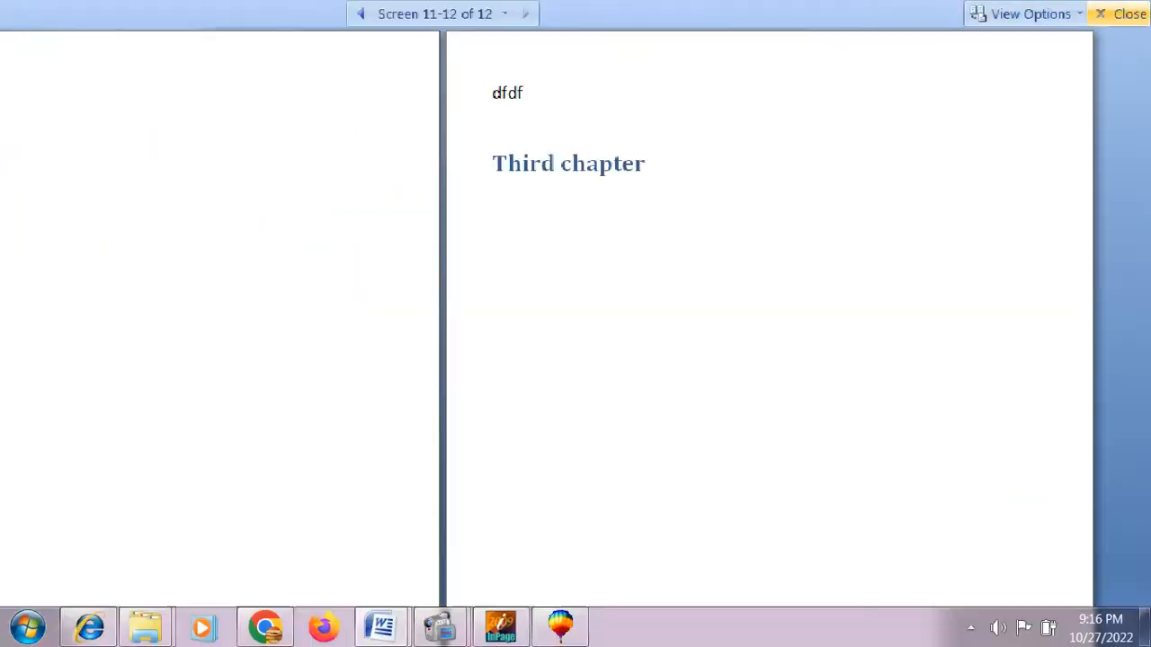
{"action": "left_click", "coordinate": [1134, 11]}
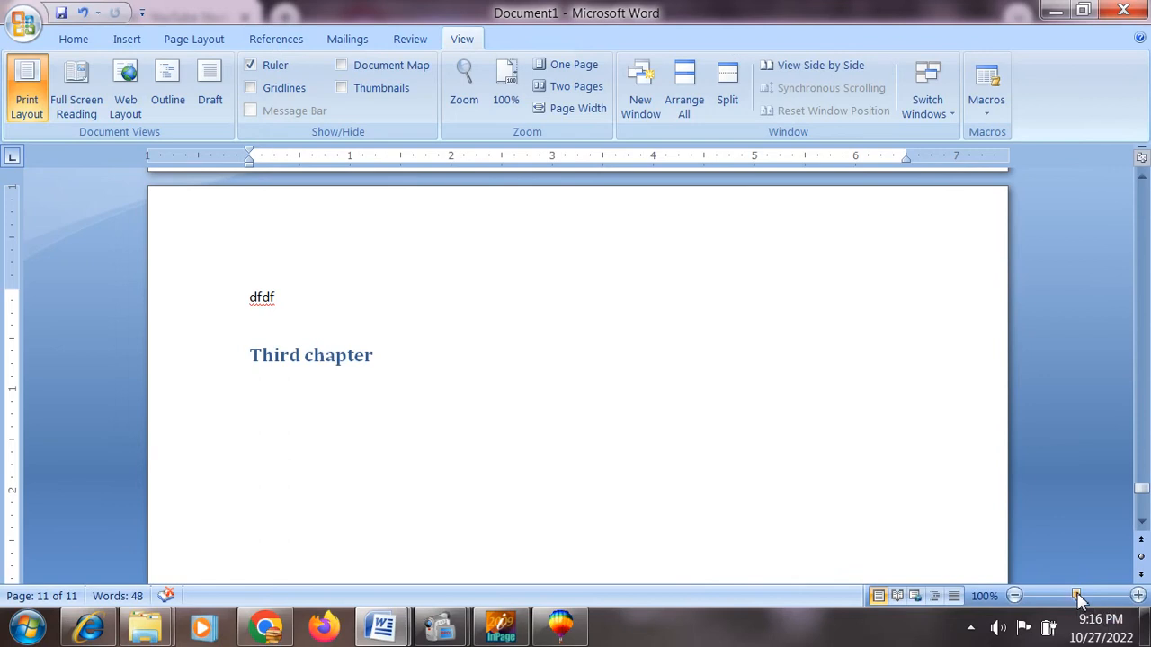
Try different zoom levels on the Third chapter page, finishing at 186%.
{"action": "left_click_drag", "start_coordinate": [1079, 599], "coordinate": [1088, 600]}
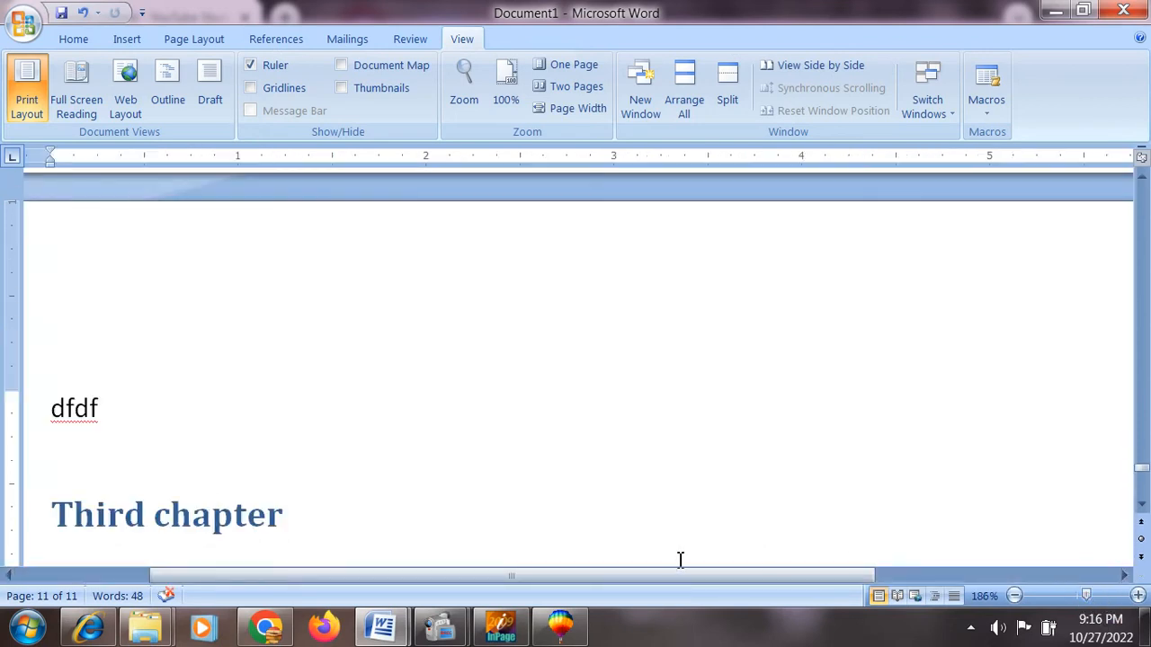
{"action": "left_click_drag", "start_coordinate": [625, 582], "coordinate": [733, 597]}
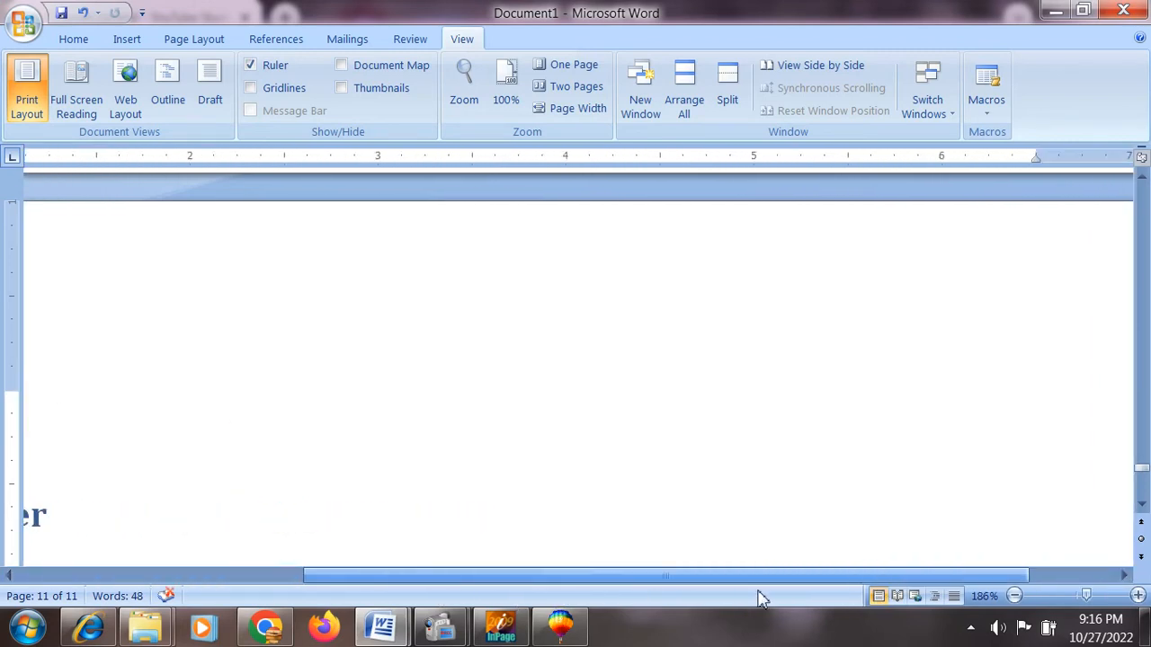
{"action": "left_click", "coordinate": [1075, 597]}
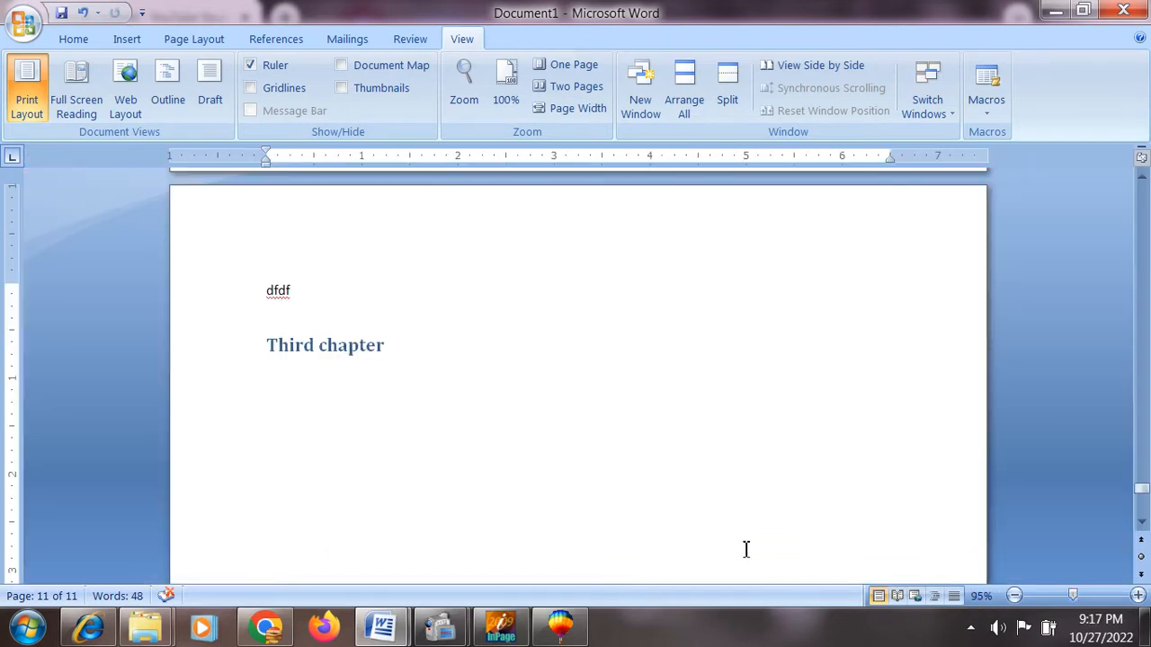
{"action": "left_click", "coordinate": [1088, 595]}
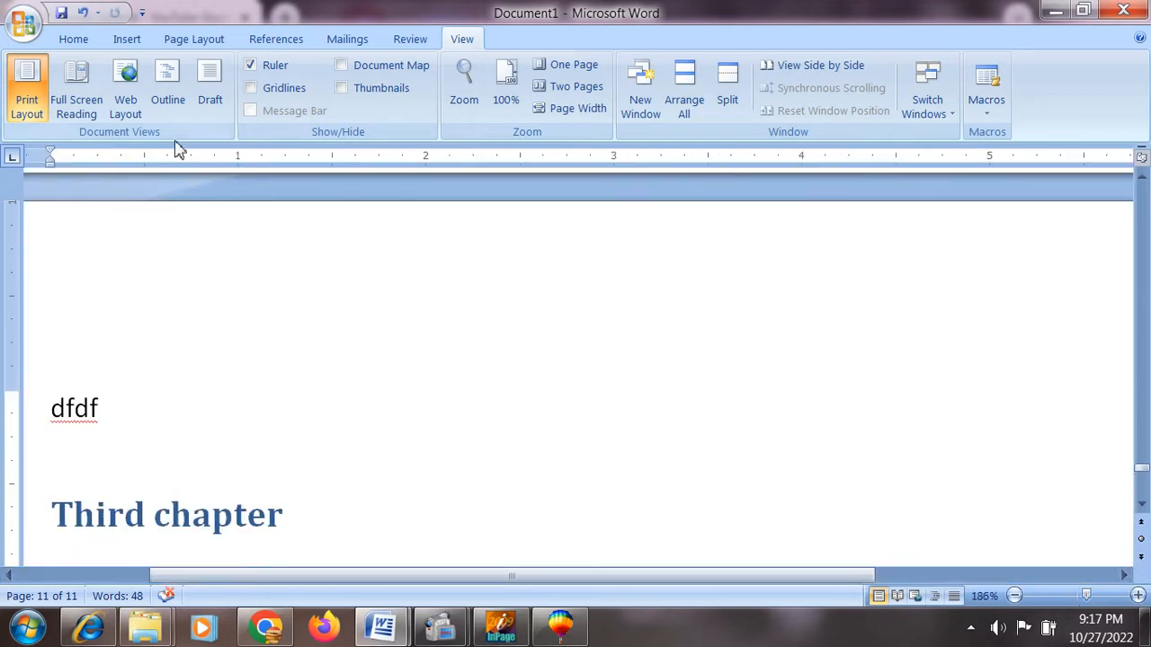
Preview Web Layout, switch to Outline view, and add the line "Ten" above the D, F, Ss entries on page 3.
{"action": "left_click", "coordinate": [123, 99]}
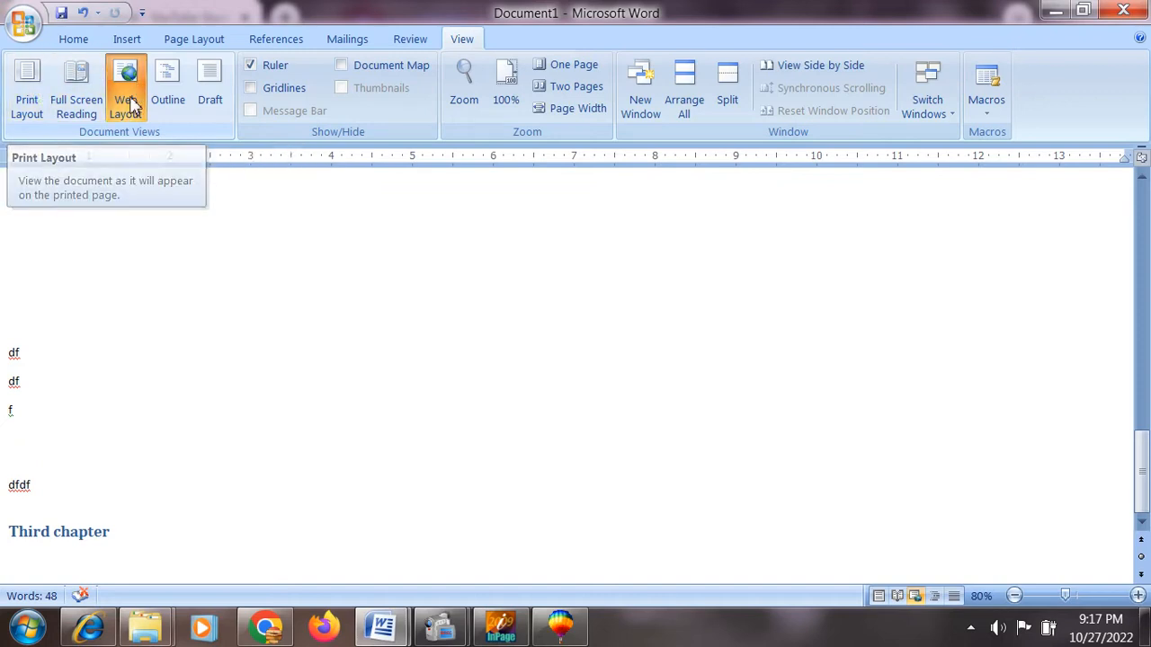
{"action": "left_click", "coordinate": [174, 103]}
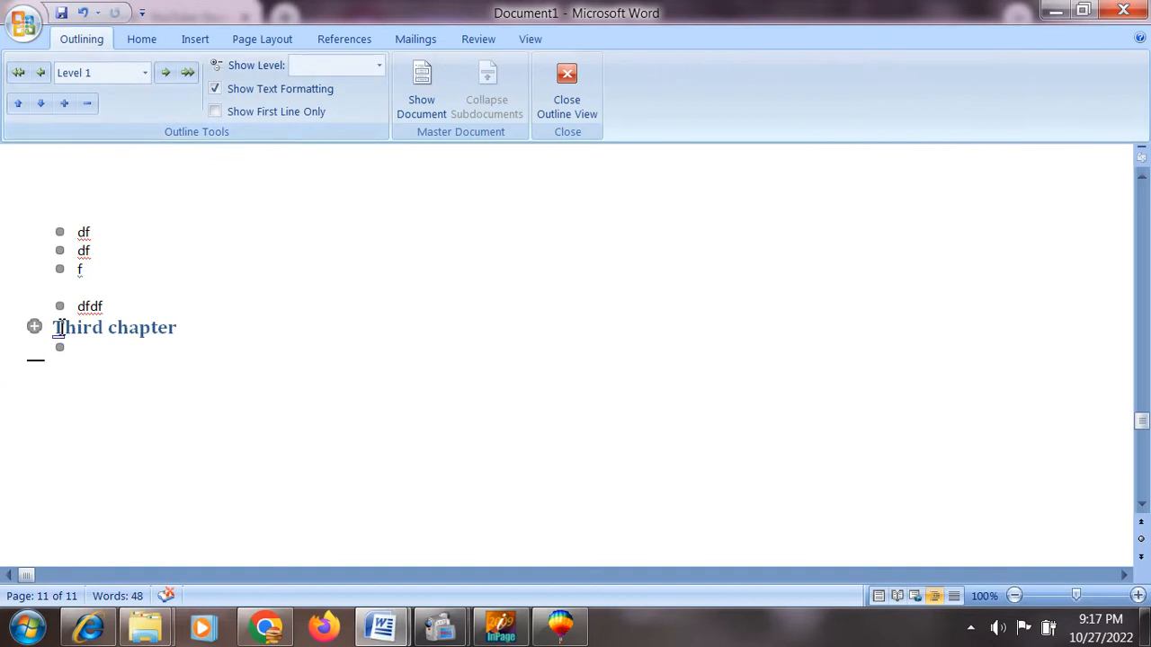
{"action": "scroll", "coordinate": [88, 315], "scroll_direction": "up", "scroll_amount": 7}
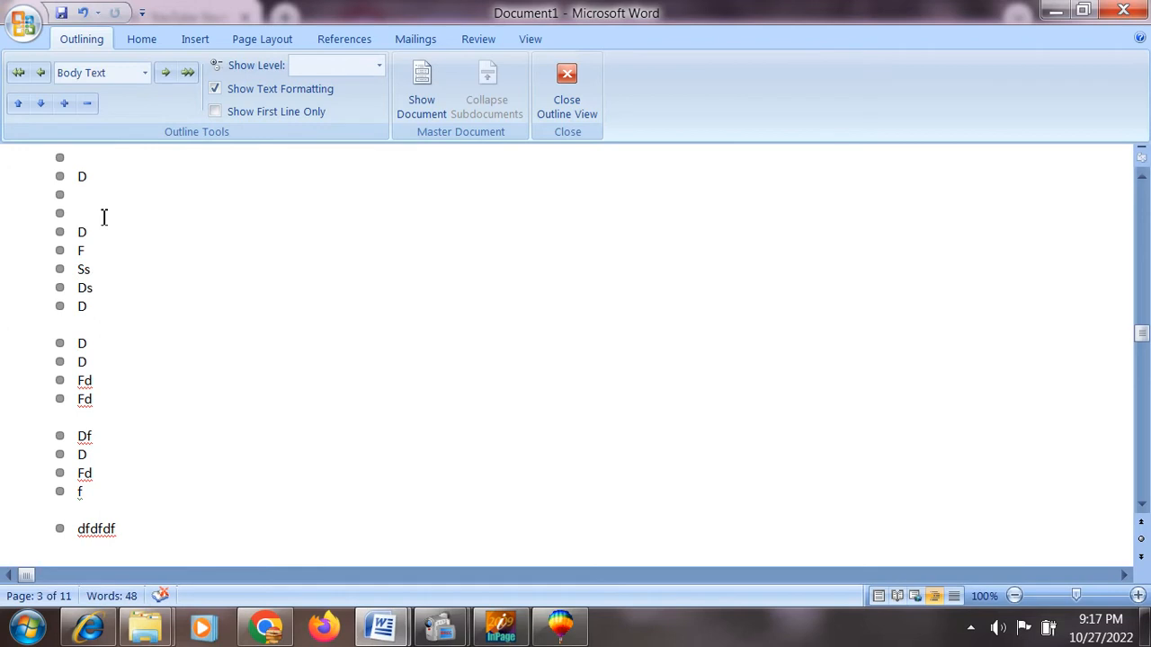
{"action": "type", "text": "Ten"}
Move the "Ten" line down and up through the outline until it sits between the D and F lines.
{"action": "left_click", "coordinate": [40, 104]}
{"action": "left_click", "coordinate": [40, 103]}
{"action": "left_click", "coordinate": [41, 104]}
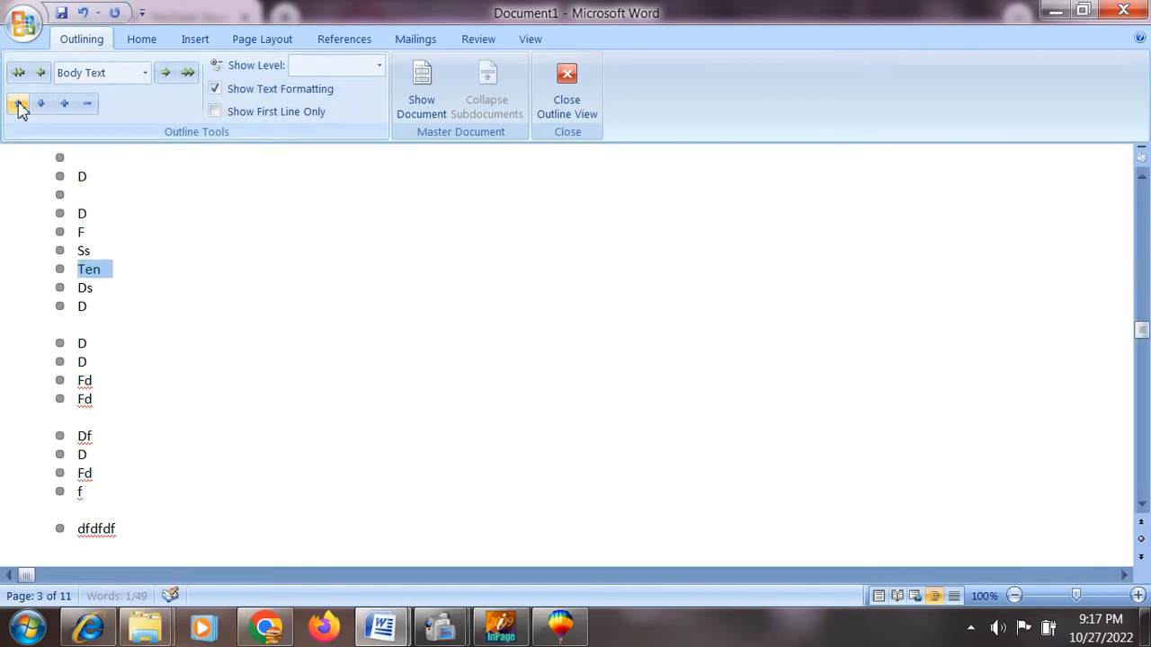
{"action": "left_click", "coordinate": [18, 103]}
{"action": "left_click", "coordinate": [18, 103]}
{"action": "left_click", "coordinate": [18, 103]}
{"action": "left_click", "coordinate": [18, 104]}
{"action": "left_click", "coordinate": [41, 103]}
{"action": "left_click", "coordinate": [40, 104]}
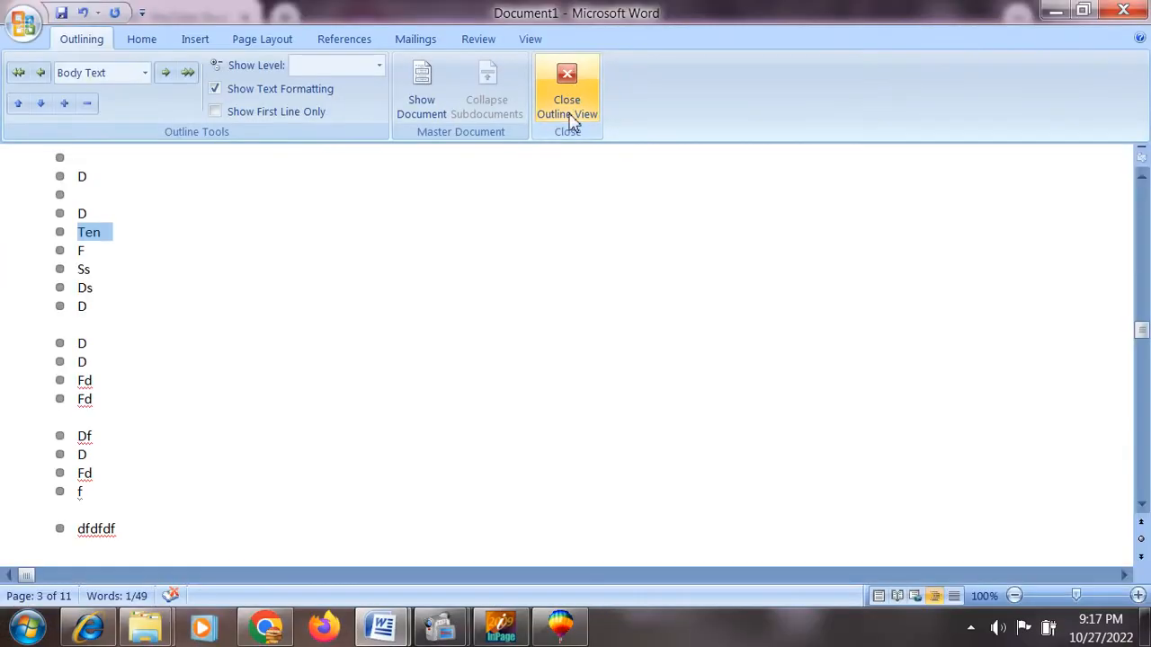
Close Outline view and reduce the zoom to 99%.
{"action": "left_click", "coordinate": [582, 144]}
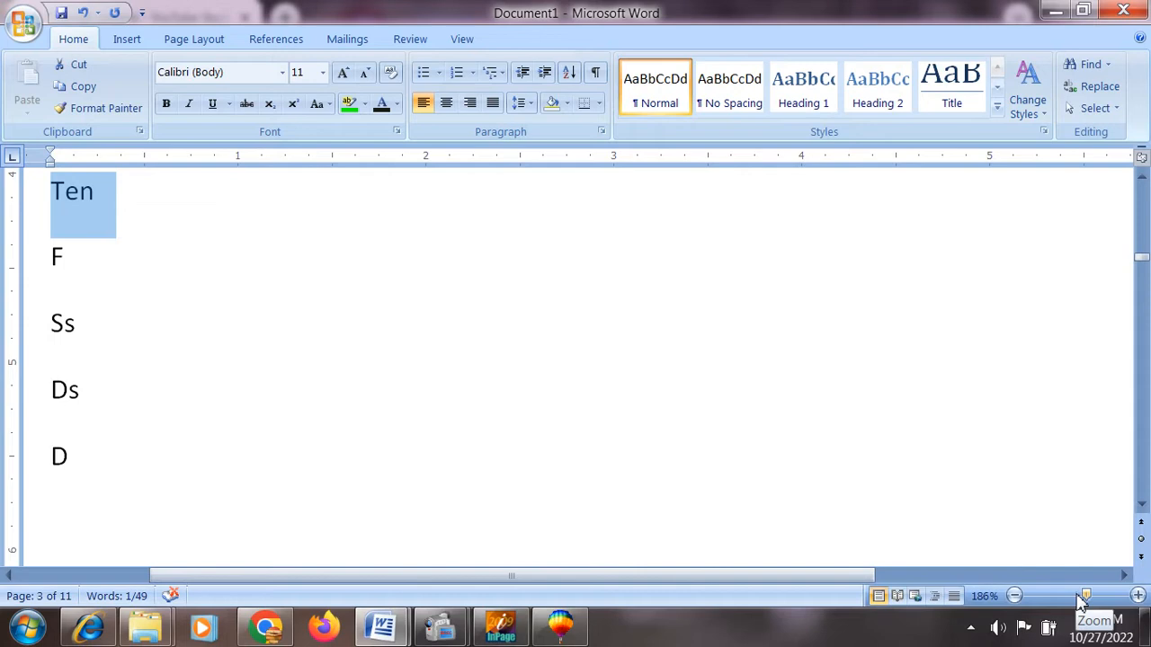
{"action": "left_click", "coordinate": [1076, 595]}
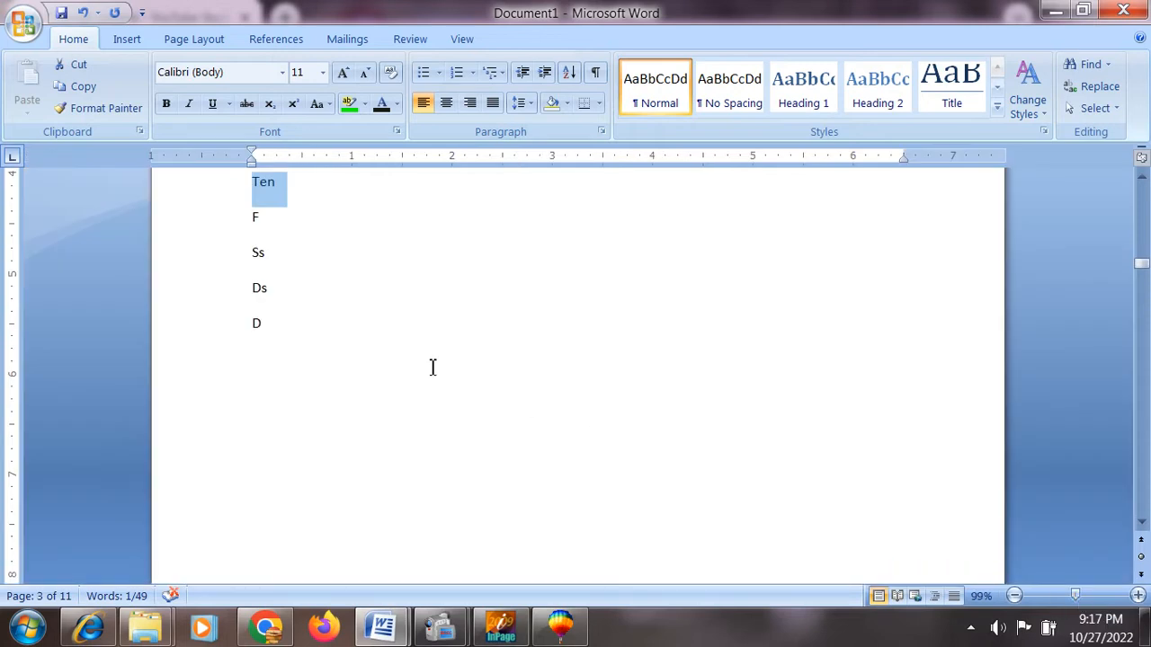
{"action": "scroll", "coordinate": [430, 364], "scroll_direction": "up", "scroll_amount": 2}
Hide and restore the ruler, and switch the page gridlines on and off again.
{"action": "left_click", "coordinate": [461, 40]}
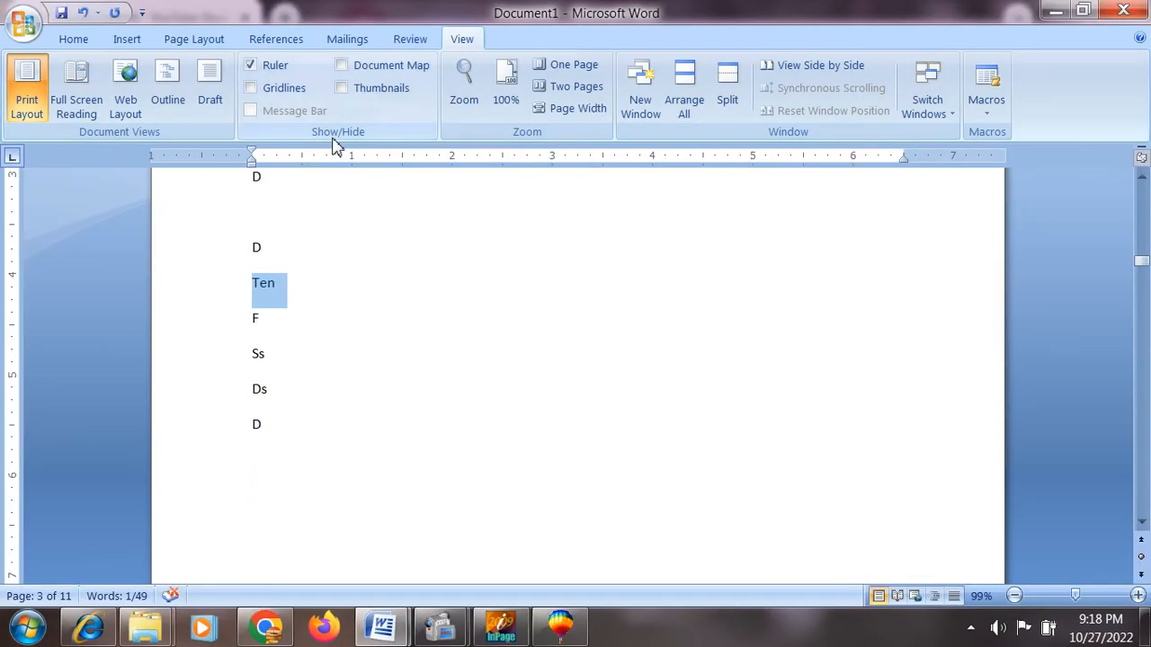
{"action": "left_click", "coordinate": [278, 52]}
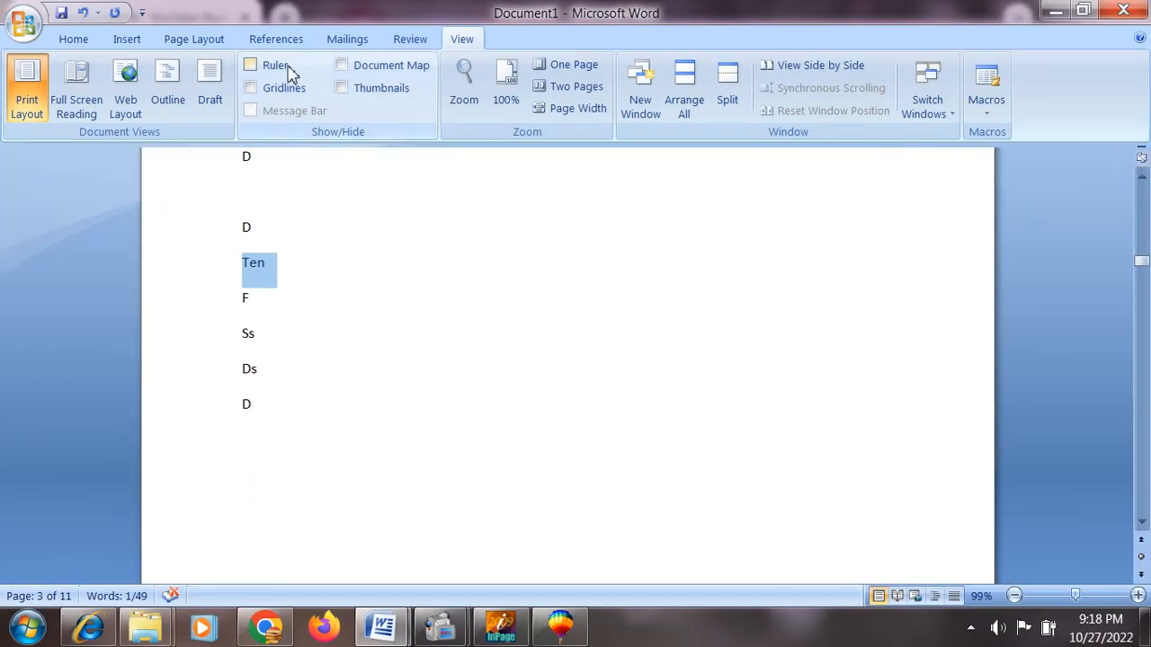
{"action": "left_click", "coordinate": [282, 87]}
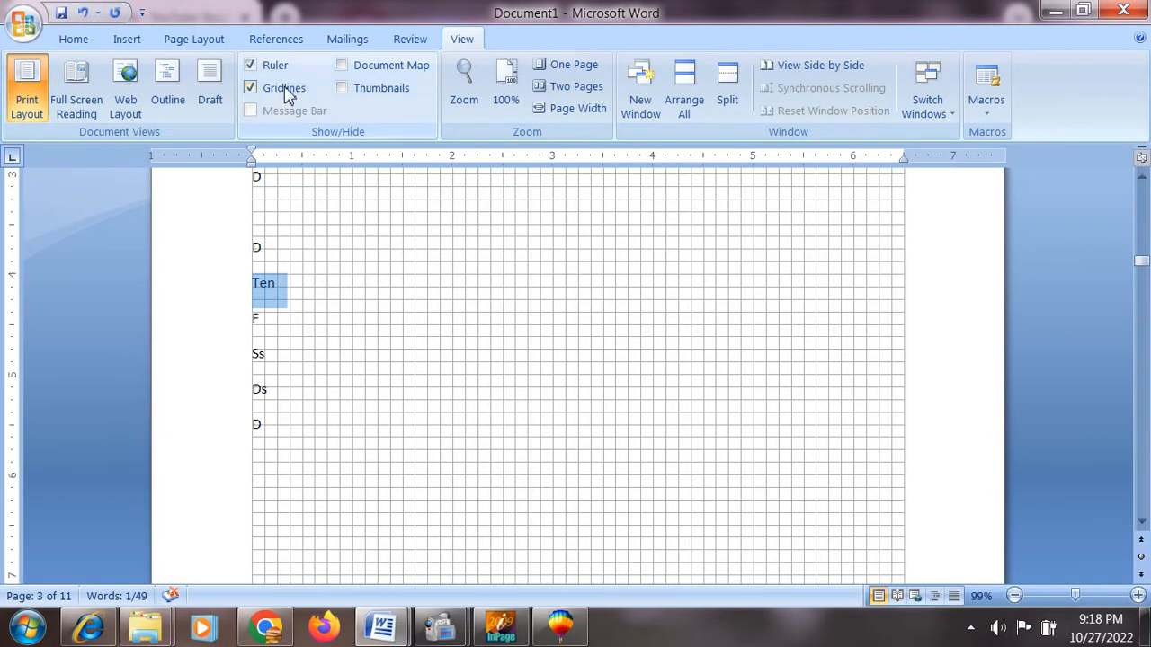
{"action": "left_click", "coordinate": [286, 93]}
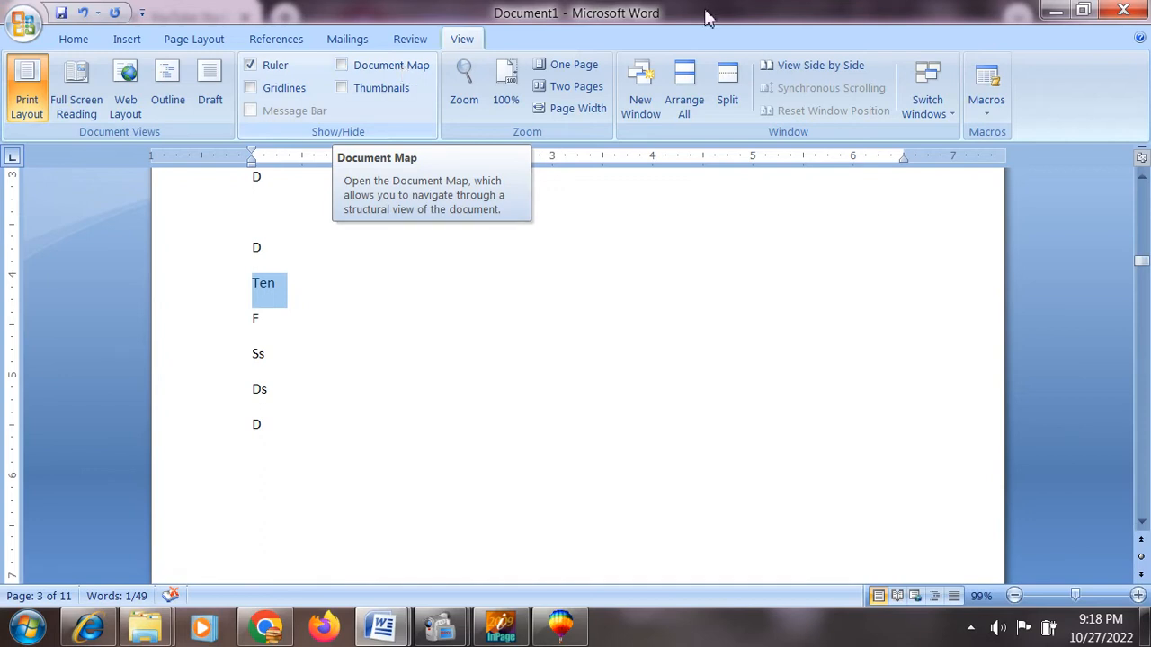
Review the First Chapter page and add the lines "Df" and "Ff" below the Third chapter heading.
{"action": "left_click_drag", "start_coordinate": [1140, 261], "coordinate": [1142, 194]}
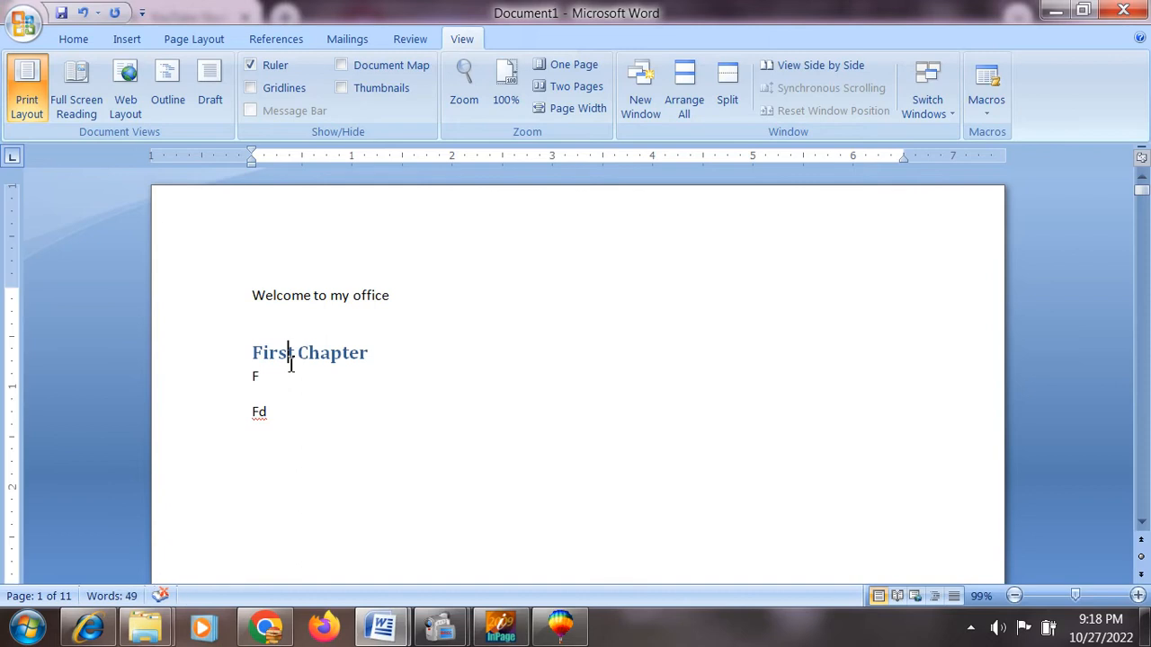
{"action": "left_click", "coordinate": [290, 364]}
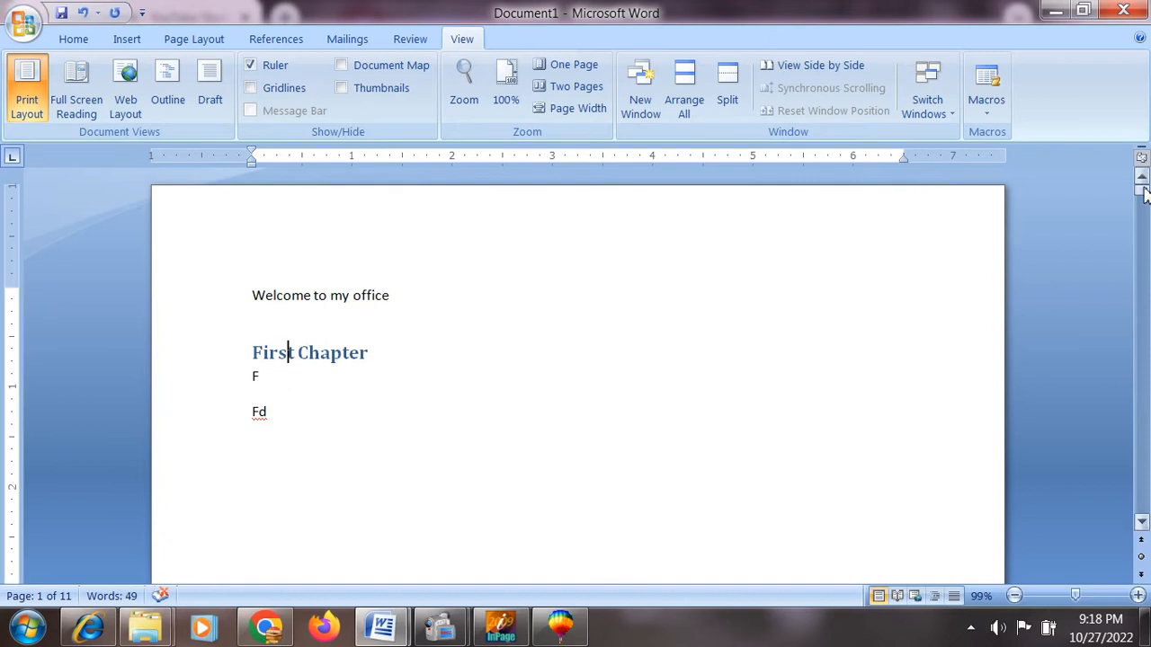
{"action": "left_click_drag", "start_coordinate": [1144, 193], "coordinate": [1137, 513]}
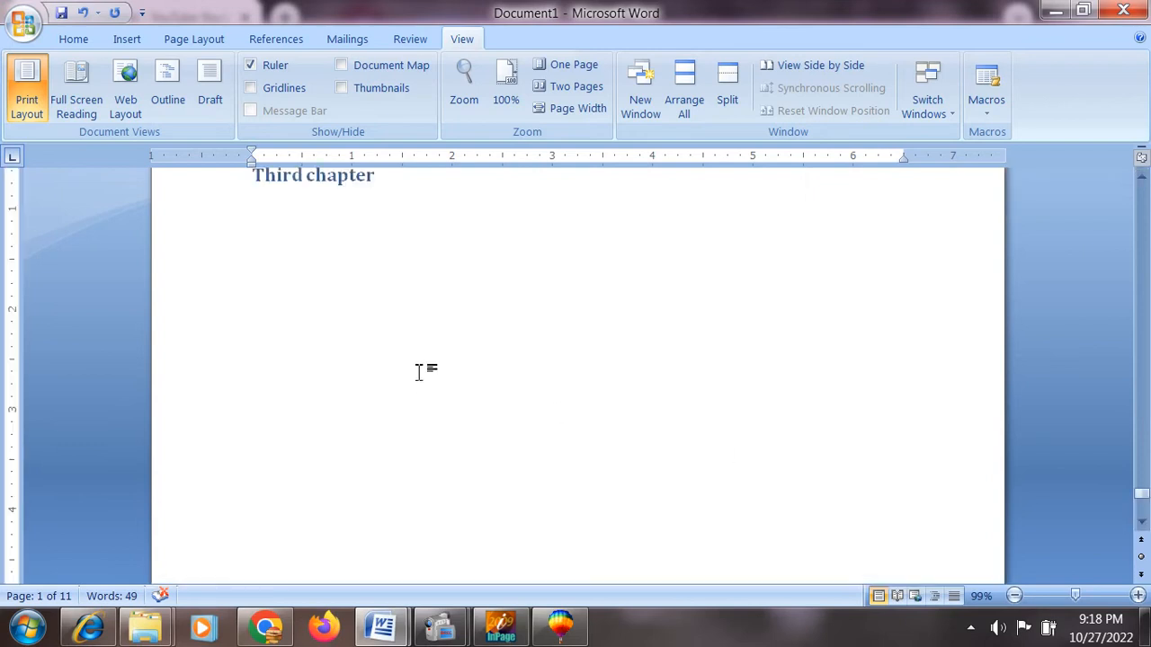
{"action": "left_click", "coordinate": [418, 371]}
{"action": "left_click", "coordinate": [1139, 175]}
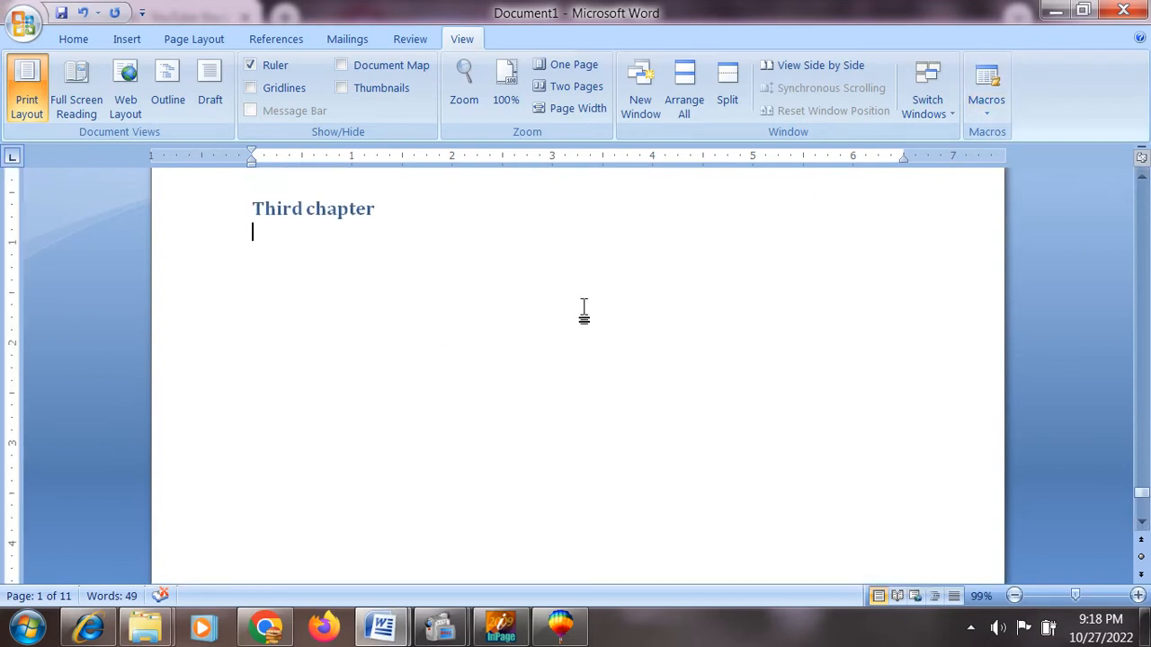
{"action": "type", "text": "Df"}
{"action": "key", "text": "Return"}
{"action": "key", "text": "Return"}
{"action": "type", "text": "Ff"}
{"action": "key", "text": "Return"}
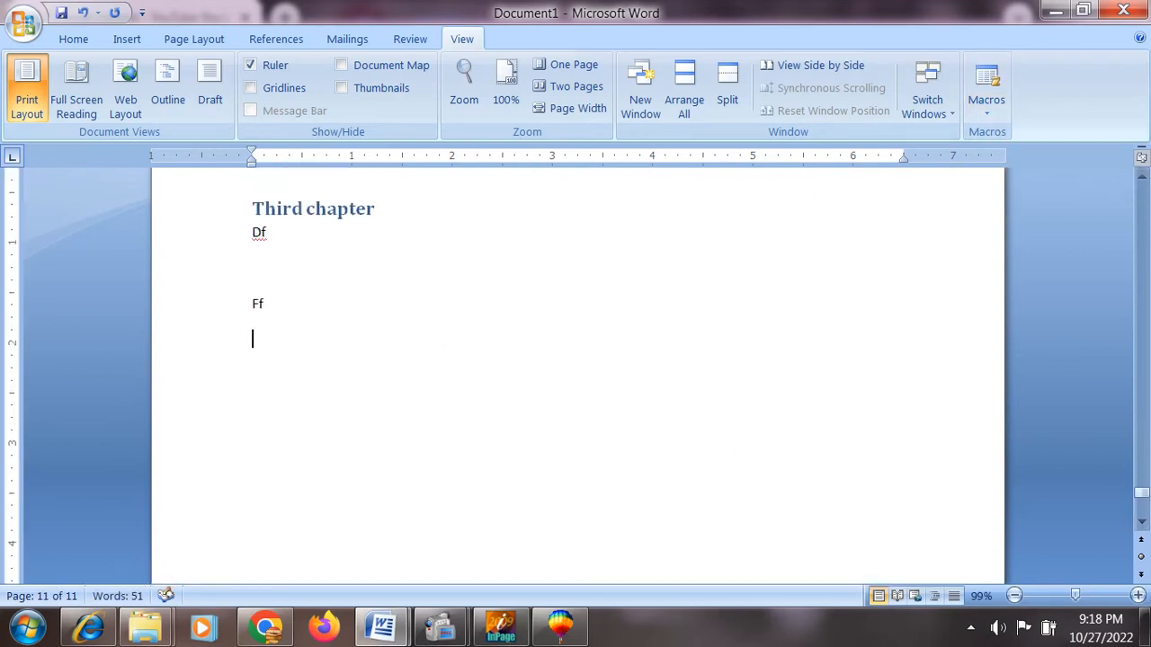
Start a new page after Third chapter, fill it with short "D" and "F" lines, and end it with a page break.
{"action": "key", "text": "ctrl+Return"}
{"action": "type", "text": "D"}
{"action": "key", "text": "Return"}
{"action": "type", "text": "F"}
{"action": "key", "text": "Return"}
{"action": "type", "text": "F"}
{"action": "key", "text": "Return"}
{"action": "key", "text": "ctrl+Return"}
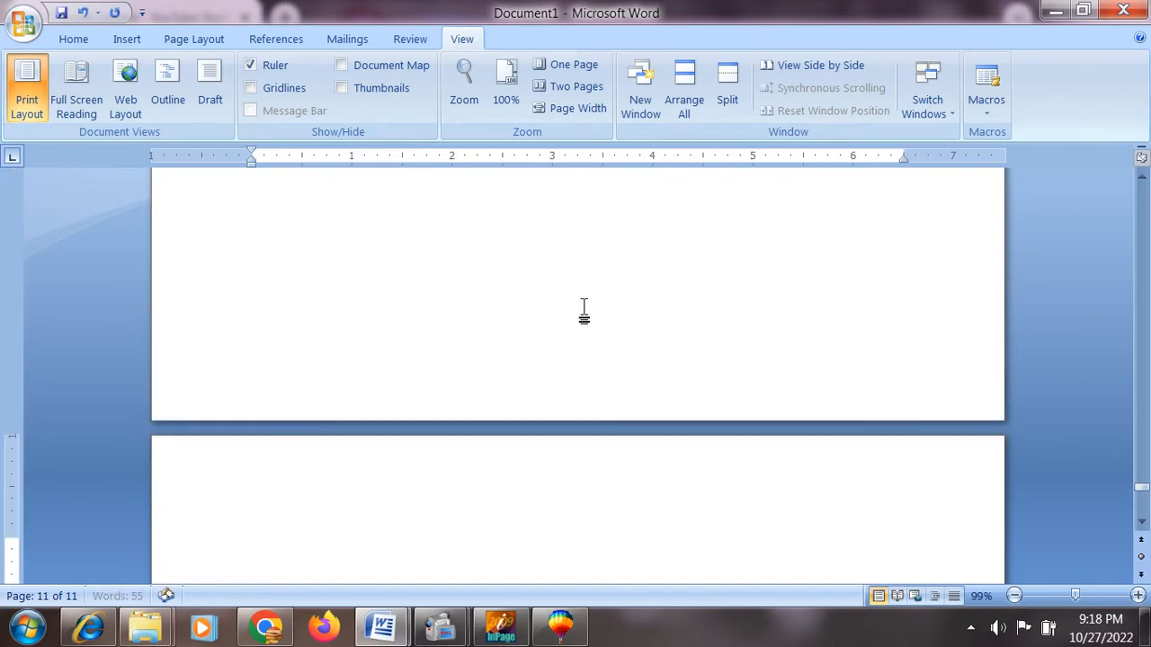
Enter "Chapter Four" on the new page and apply the Heading 1 style to it.
{"action": "type", "text": "Chapter "}
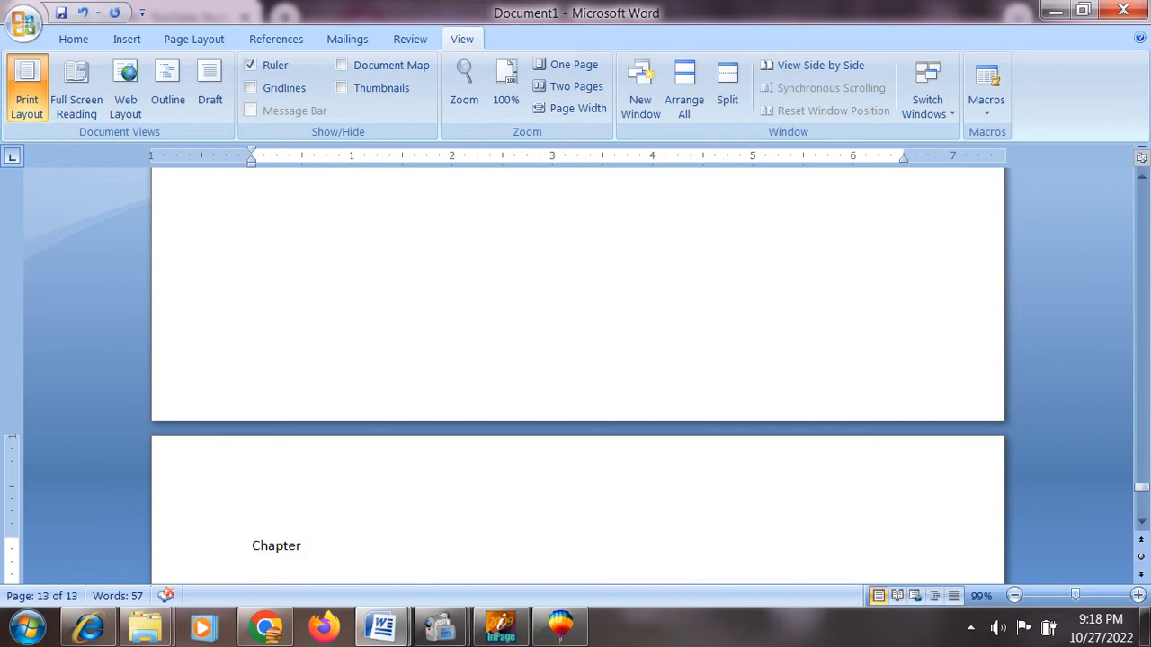
{"action": "type", "text": "Four"}
{"action": "left_click", "coordinate": [218, 546]}
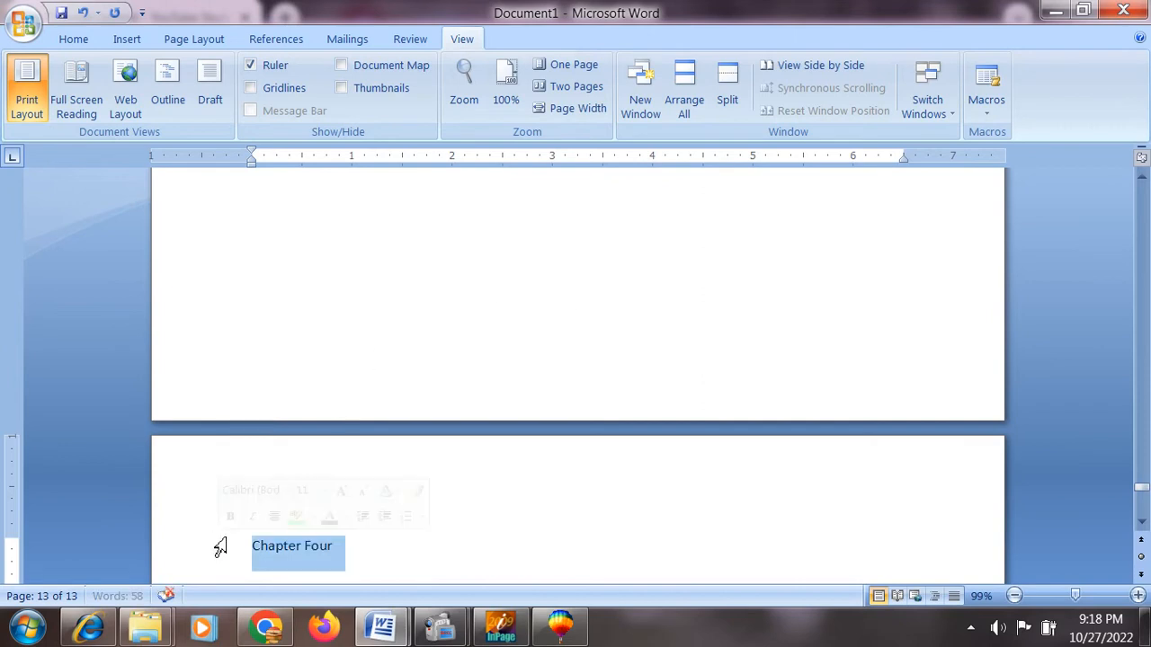
{"action": "left_click", "coordinate": [81, 40]}
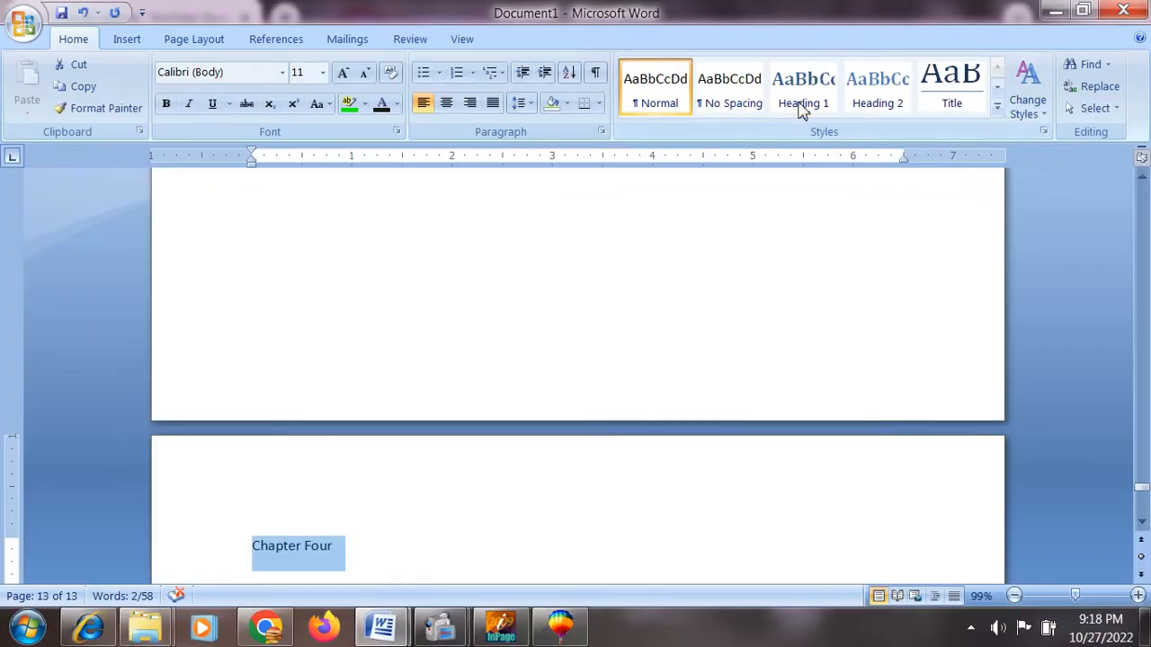
{"action": "left_click", "coordinate": [813, 108]}
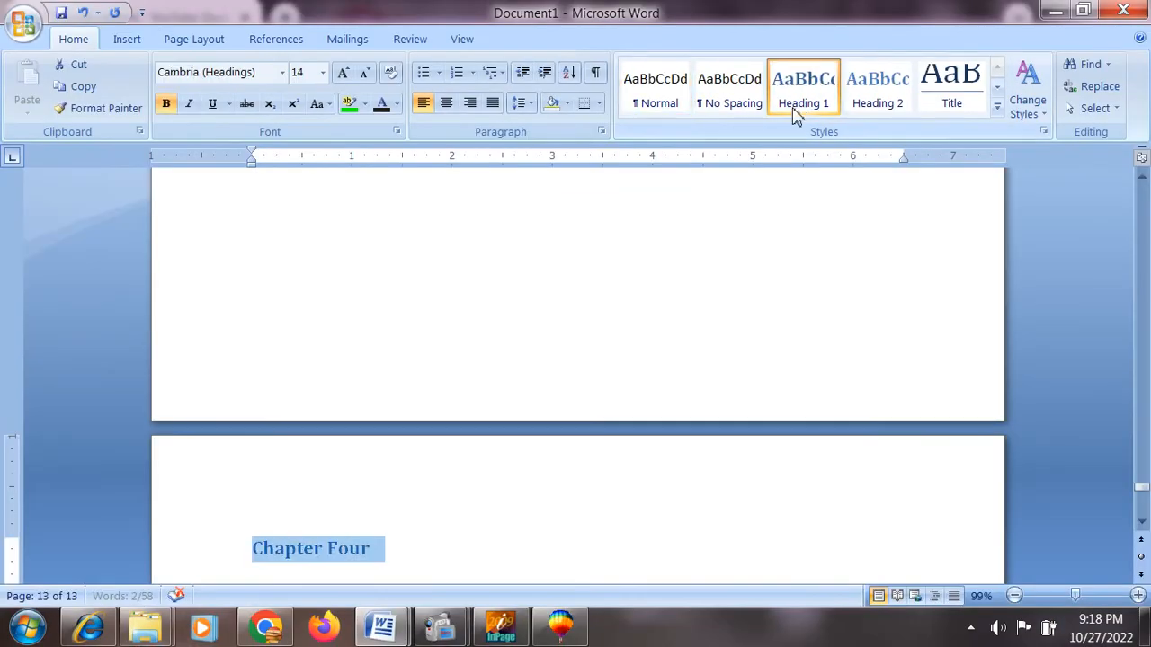
Add three "Df" lines below the Chapter Four heading and insert a page break after them.
{"action": "left_click", "coordinate": [395, 572]}
{"action": "key", "text": "Return"}
{"action": "type", "text": "Df"}
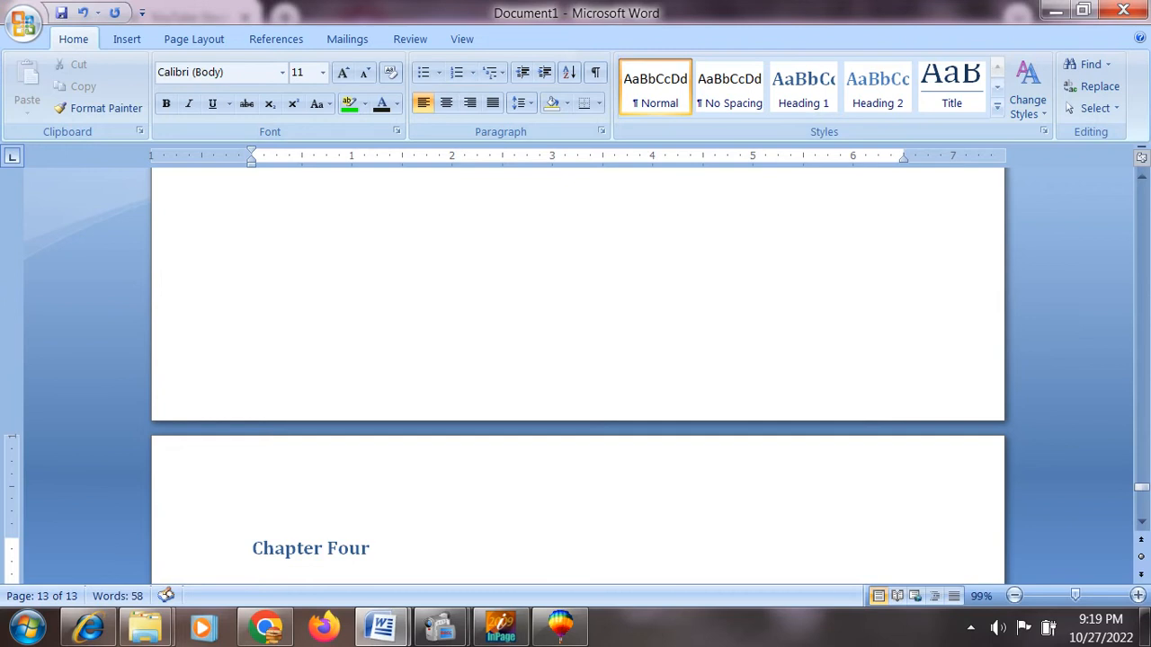
{"action": "key", "text": "Return"}
{"action": "type", "text": "Df"}
{"action": "key", "text": "Return"}
{"action": "type", "text": "Df"}
{"action": "key", "text": "Return"}
{"action": "key", "text": "ctrl+Return"}
Enter "f" as the font, begin the new page with "d", and set the font back to Calibri (Body).
{"action": "key", "text": "ctrl+d"}
{"action": "type", "text": "f"}
{"action": "key", "text": "Return"}
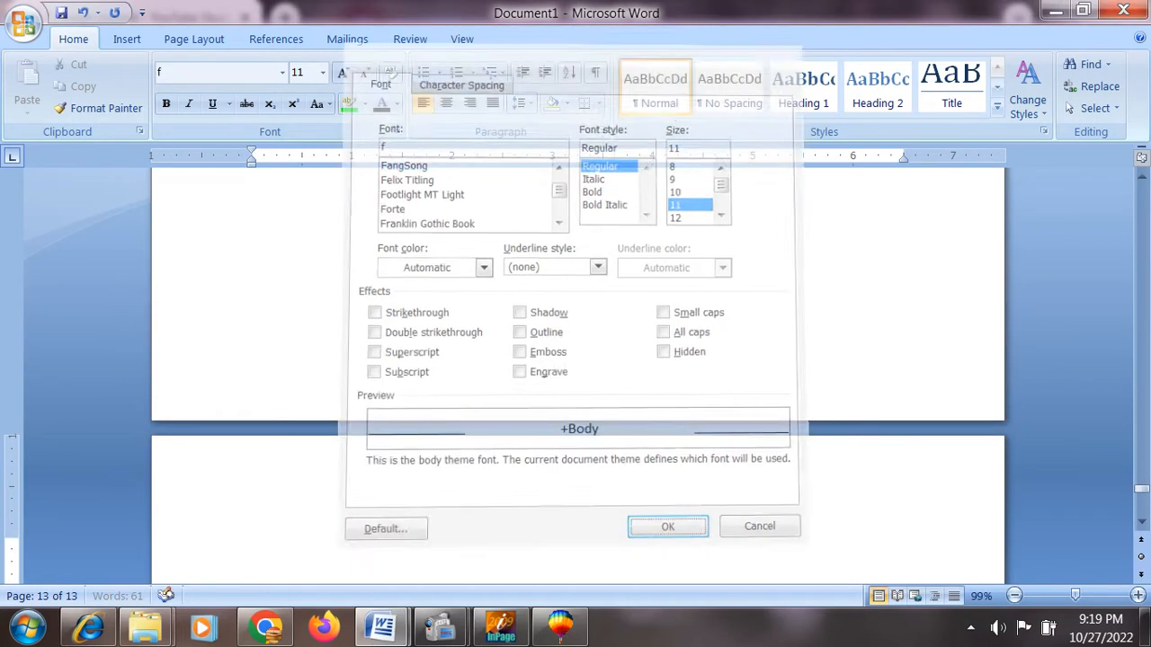
{"action": "type", "text": "d"}
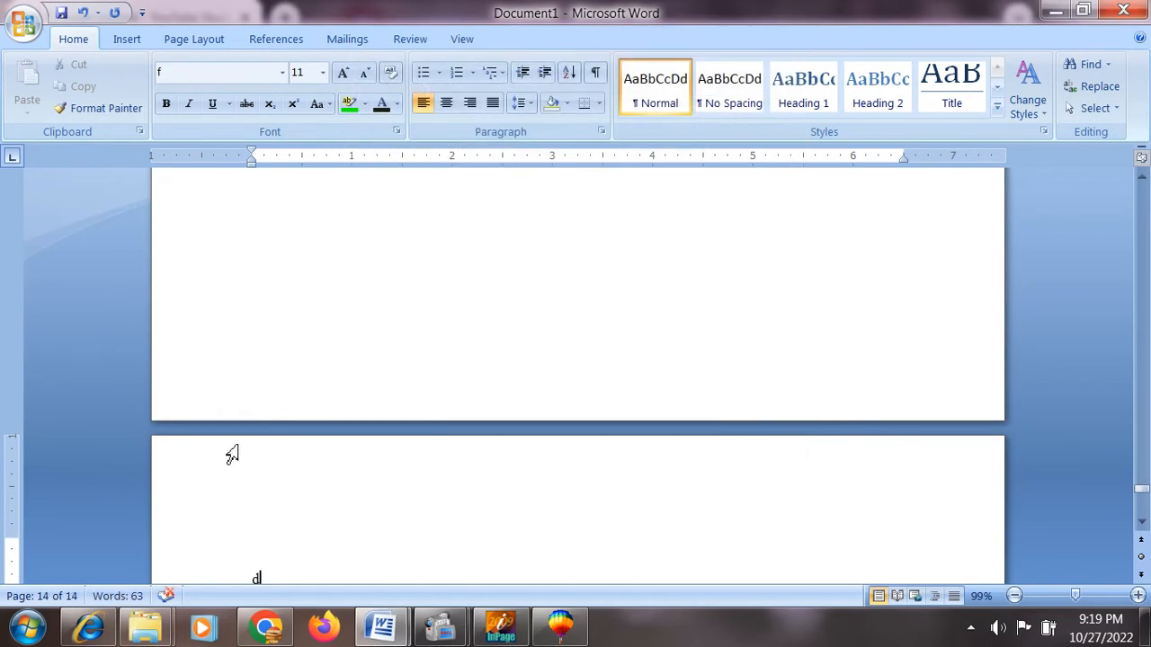
{"action": "left_click", "coordinate": [282, 74]}
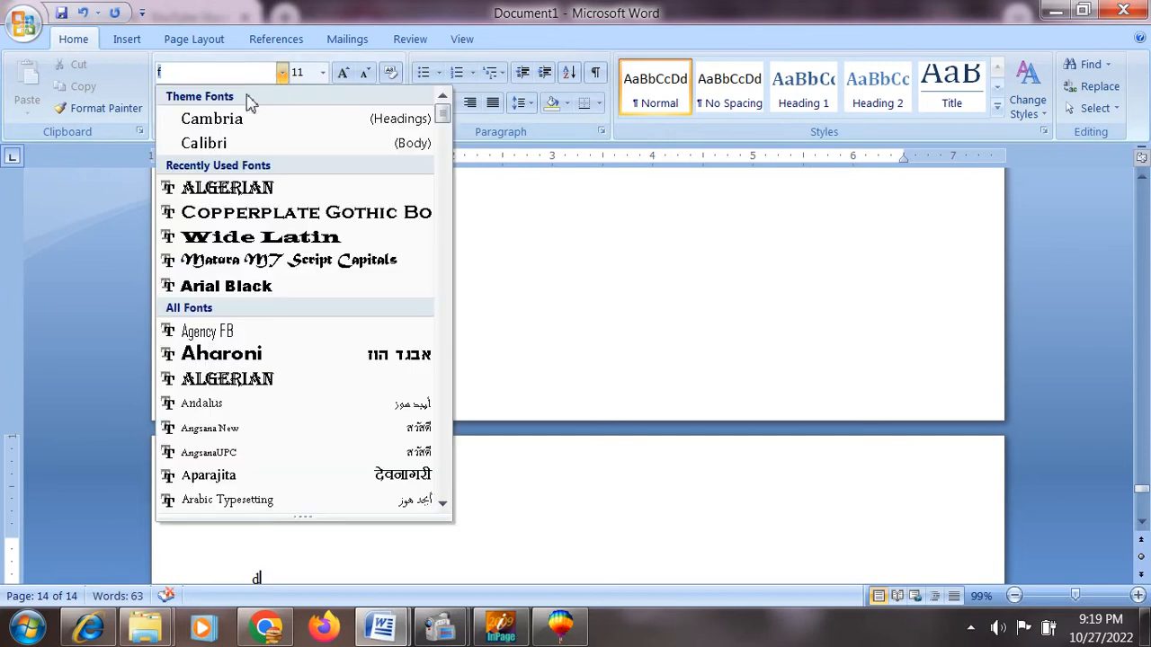
{"action": "left_click", "coordinate": [212, 144]}
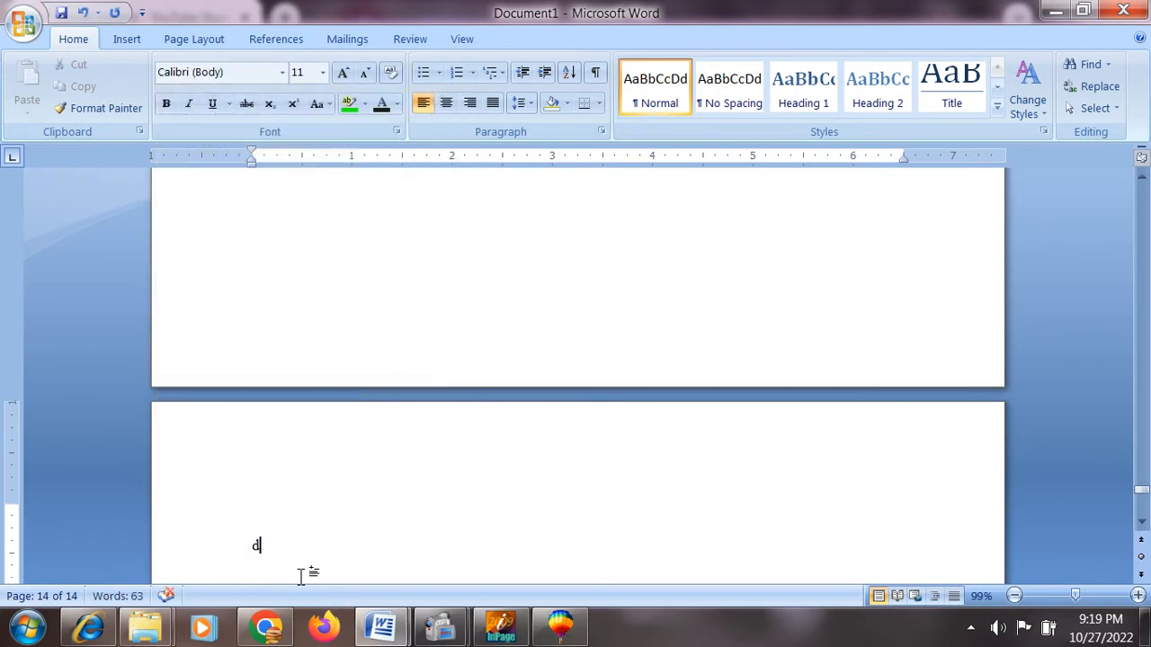
Complete the filler lines "Ds", "D" and "D" on page 14.
{"action": "type", "text": "f"}
{"action": "type", "text": "s"}
{"action": "key", "text": "Return"}
{"action": "type", "text": "d"}
{"action": "key", "text": "Return"}
{"action": "type", "text": "d"}
{"action": "key", "text": "Return"}
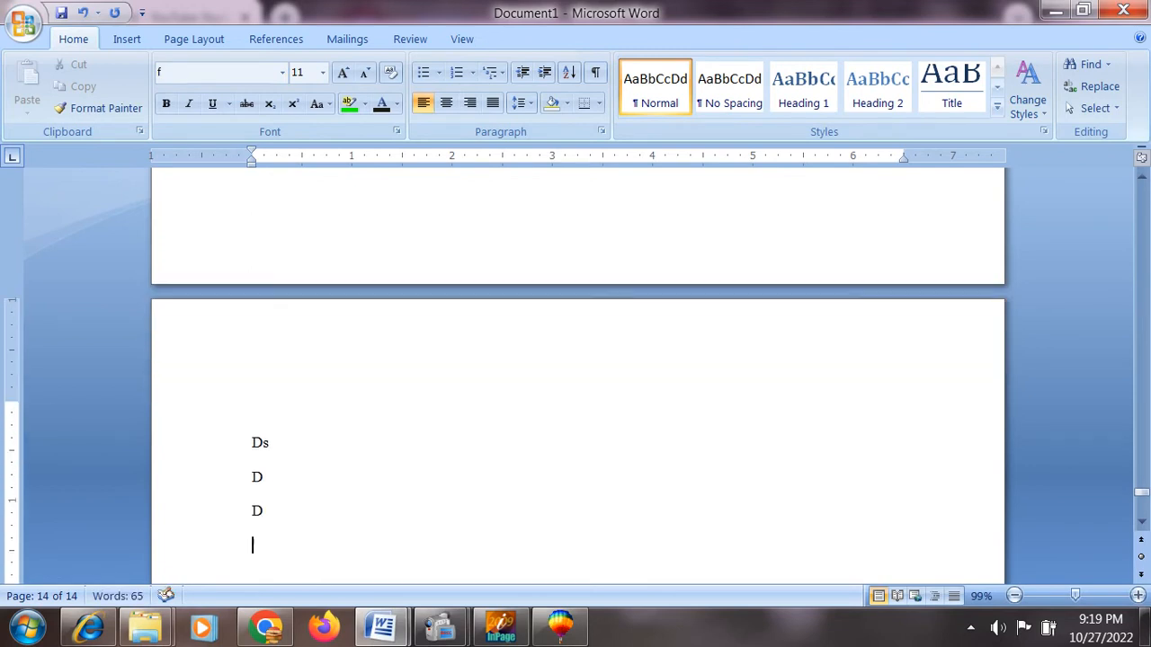
Insert a page break and enter "Chapter Five" at the start of the new page, removing the stray letters.
{"action": "key", "text": "ctrl+Return"}
{"action": "type", "text": "C"}
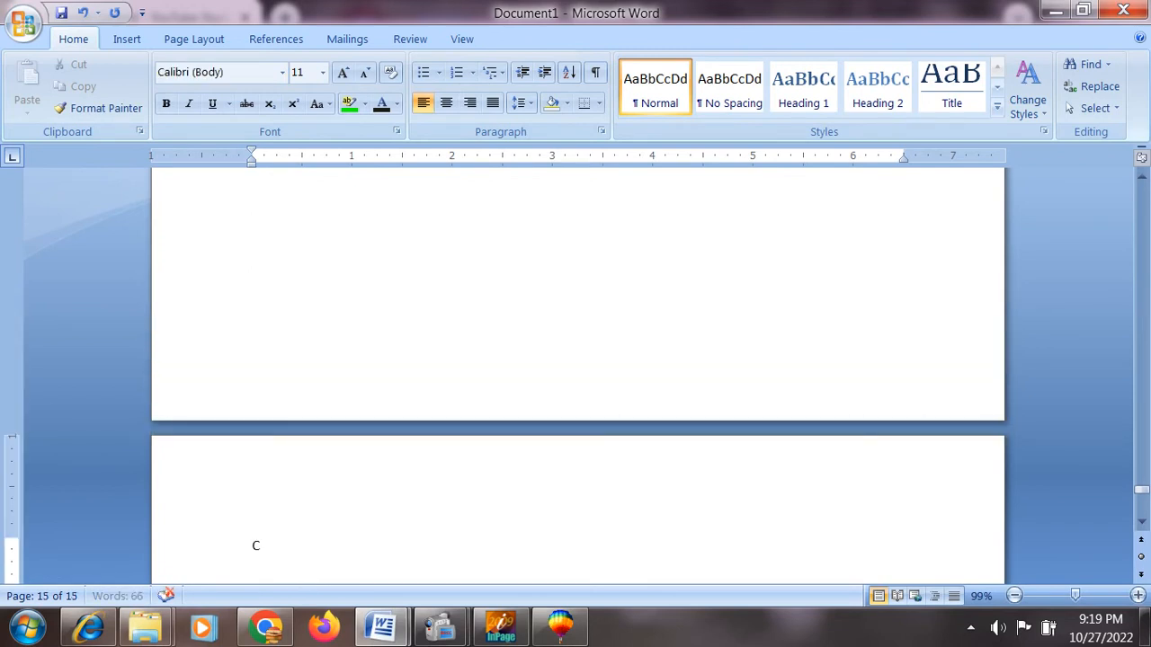
{"action": "type", "text": "hapter Five dd"}
{"action": "key", "text": "BackSpace"}
{"action": "key", "text": "BackSpace"}
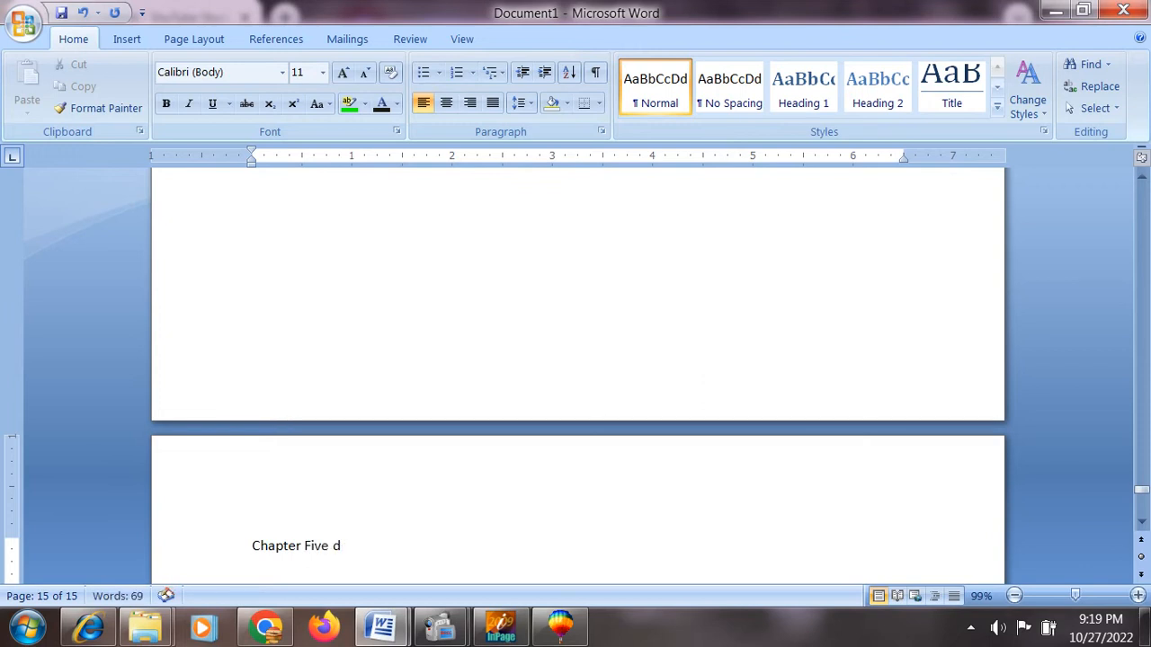
Add the filler lines "D", "D", "F" and "Df" below the Chapter Five line.
{"action": "key", "text": "Return"}
{"action": "type", "text": "d"}
{"action": "key", "text": "Return"}
{"action": "type", "text": "d"}
{"action": "key", "text": "Return"}
{"action": "type", "text": "f"}
{"action": "key", "text": "Return"}
{"action": "type", "text": "df"}
{"action": "key", "text": "Return"}
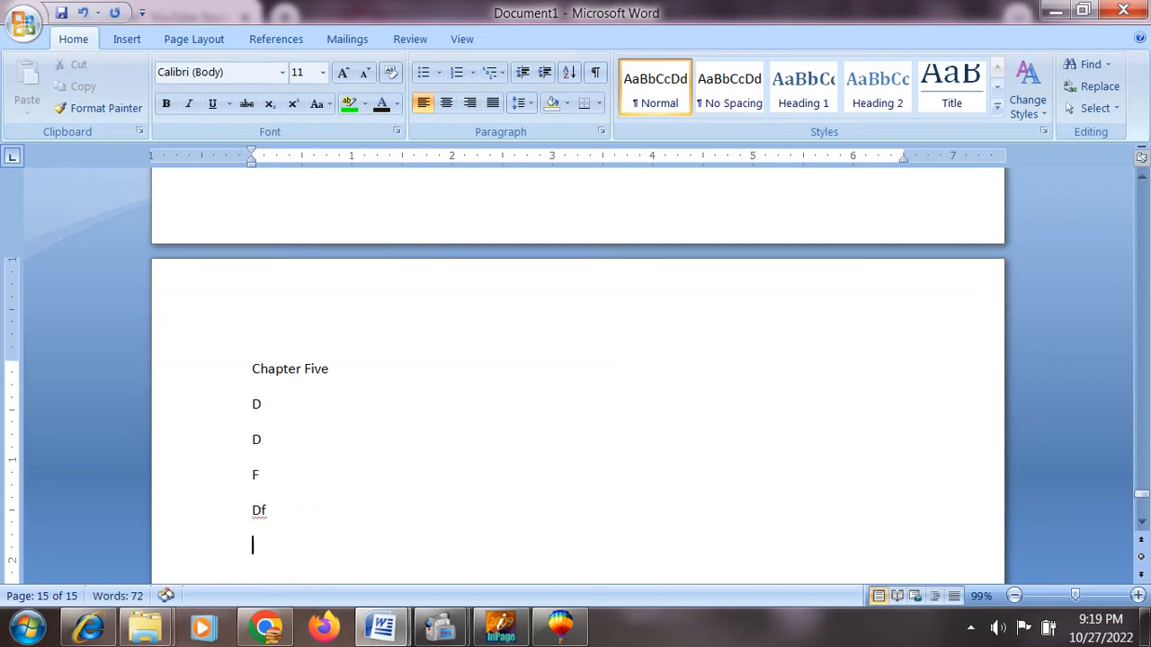
Show the Document Map and use it to jump between the document's headings, ending at Second chapter.
{"action": "left_click", "coordinate": [462, 40]}
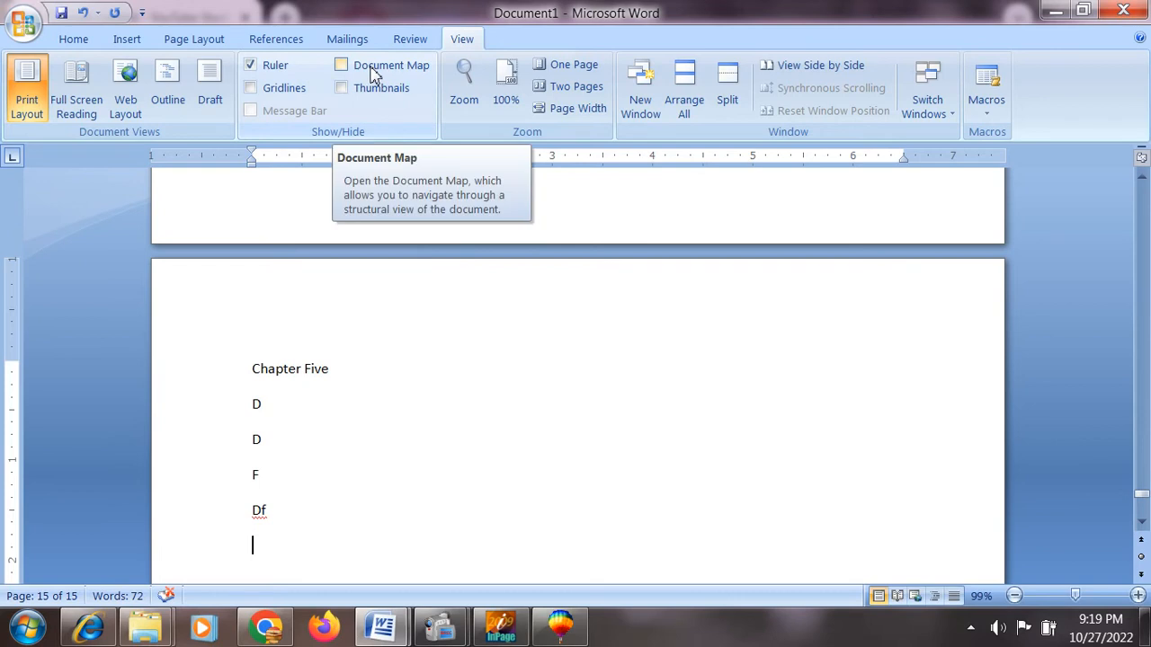
{"action": "left_click", "coordinate": [373, 74]}
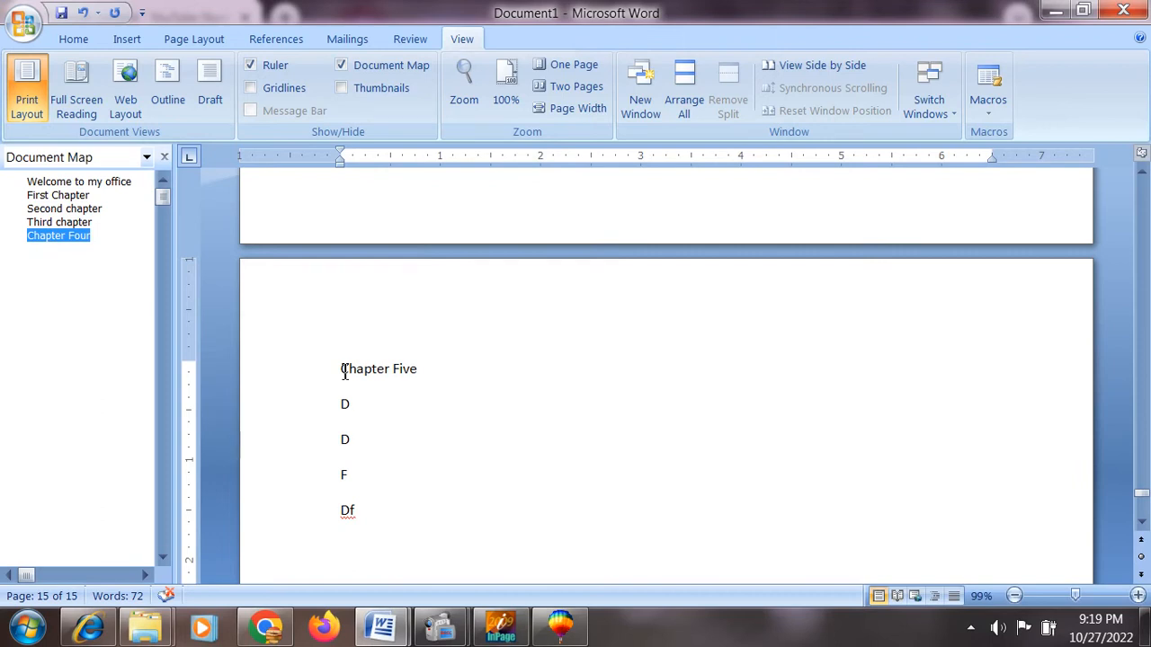
{"action": "left_click", "coordinate": [45, 224]}
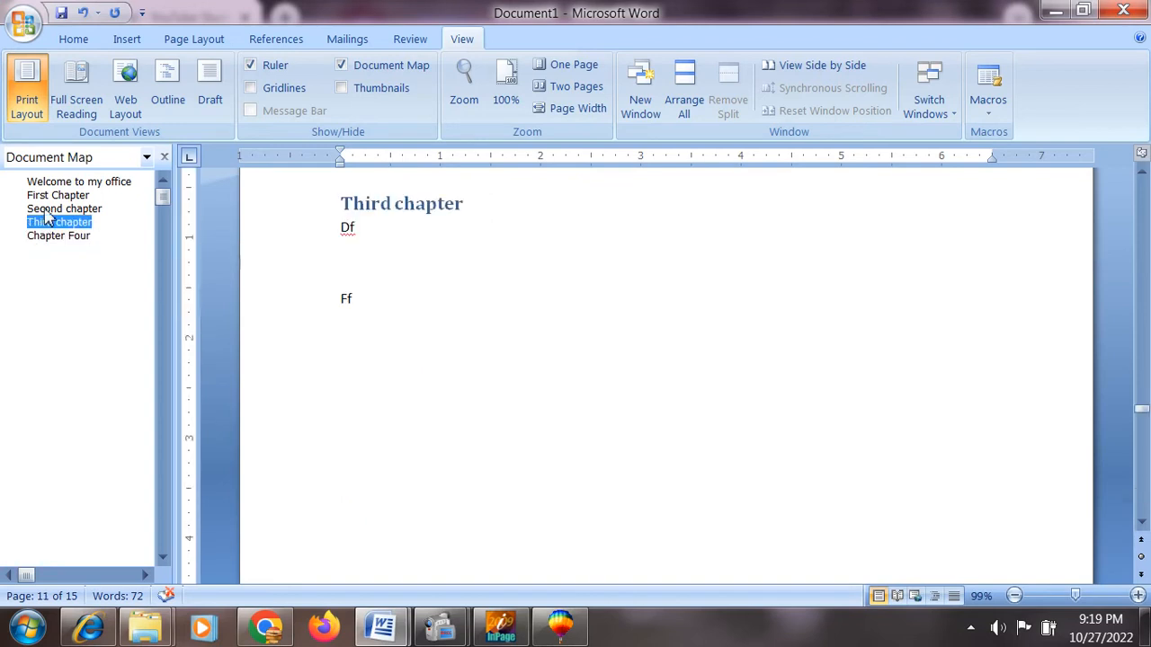
{"action": "left_click", "coordinate": [47, 210]}
{"action": "left_click", "coordinate": [49, 197]}
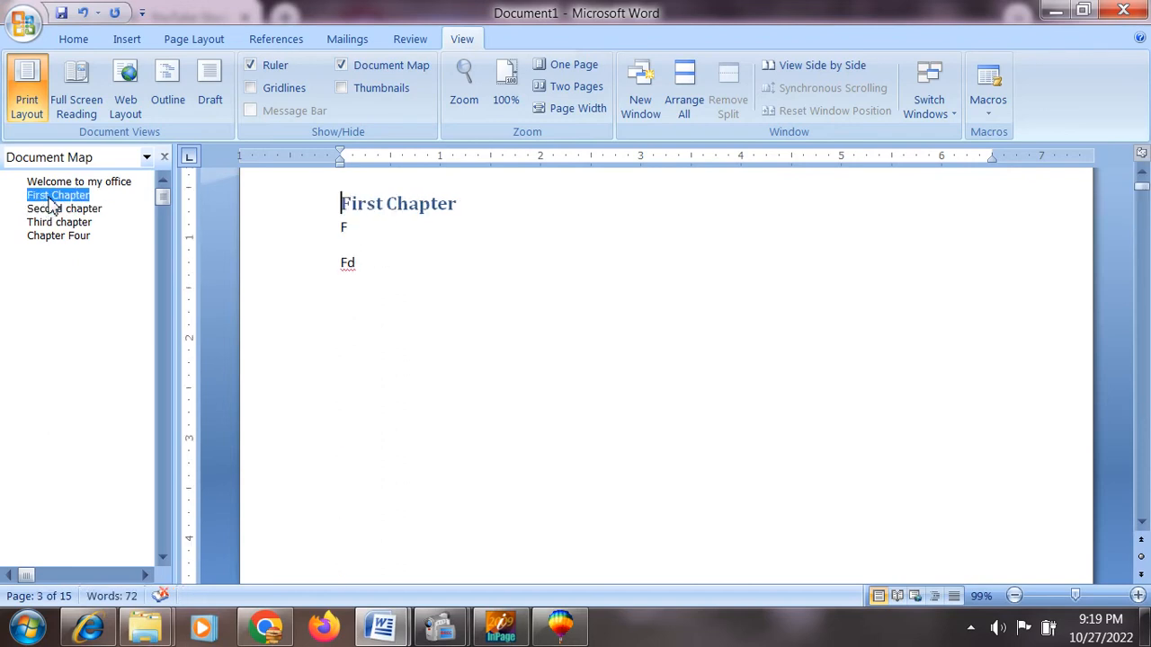
{"action": "left_click", "coordinate": [54, 183]}
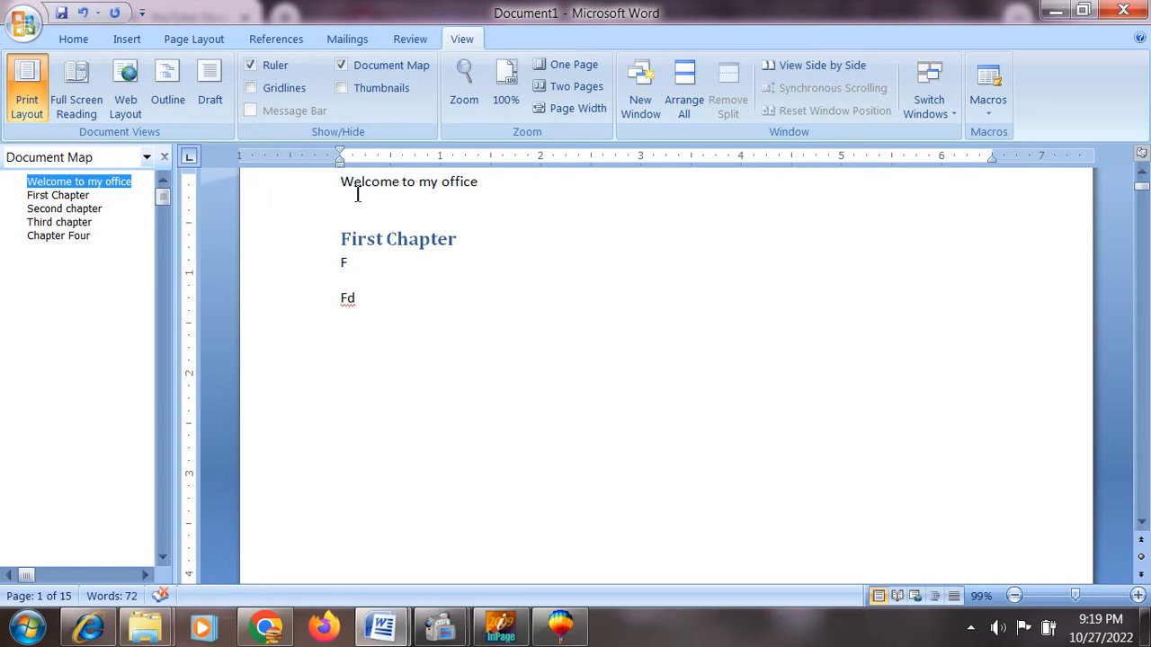
{"action": "left_click", "coordinate": [68, 210]}
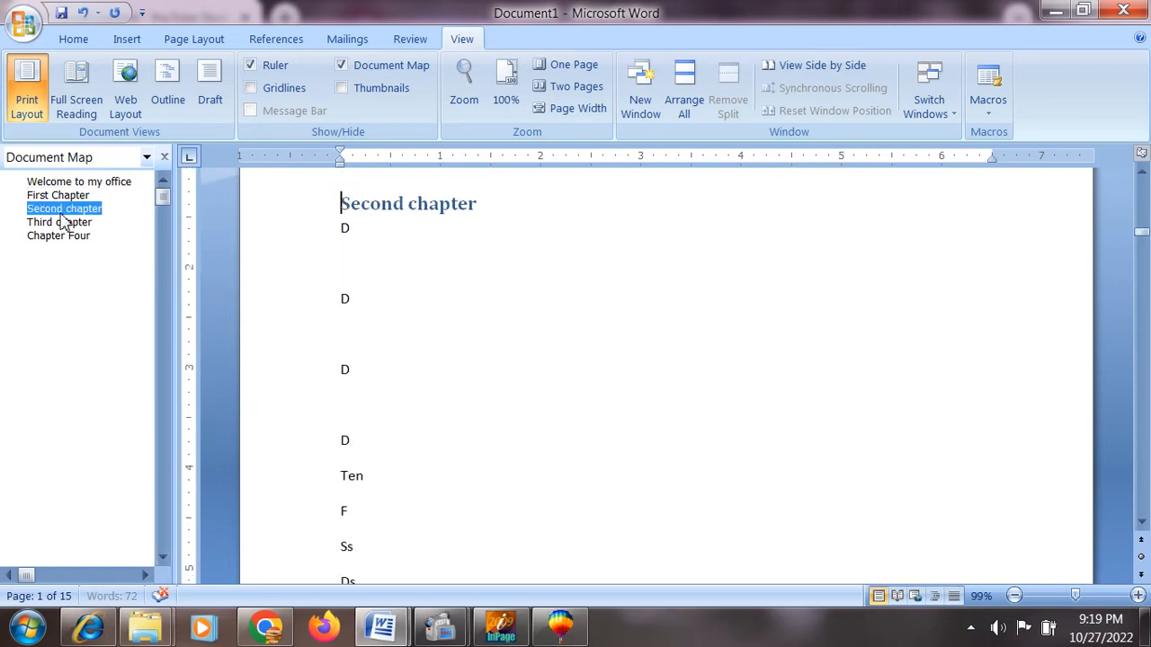
Hide the Document Map and set the document zoom to 100%.
{"action": "left_click", "coordinate": [371, 69]}
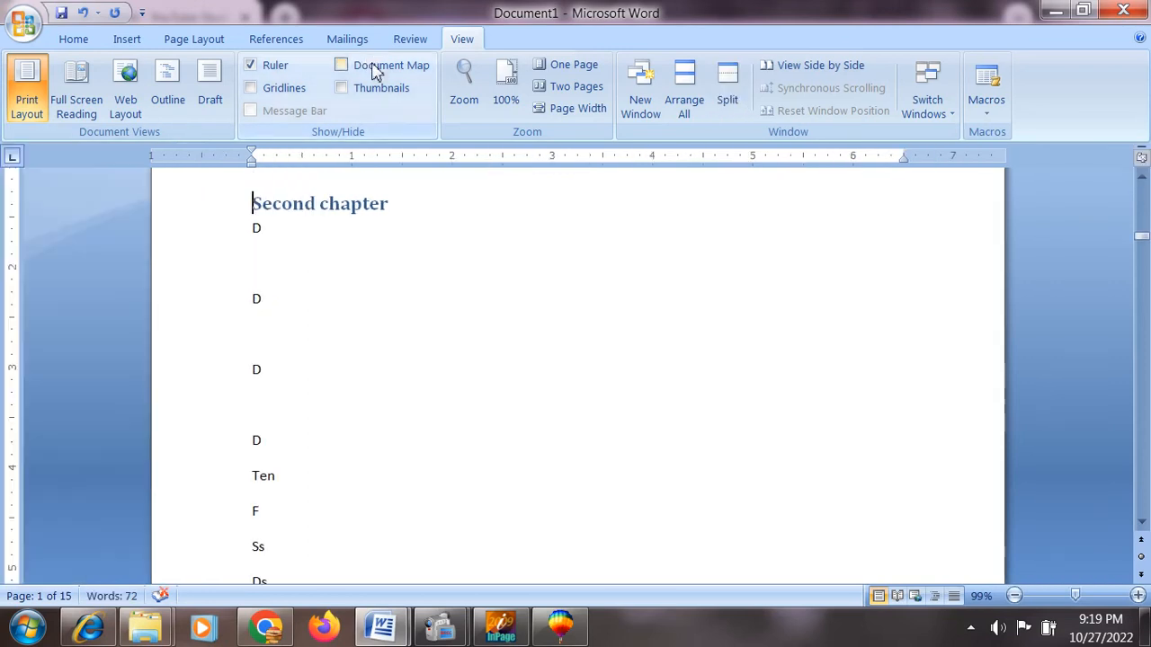
{"action": "left_click", "coordinate": [465, 90]}
{"action": "left_click", "coordinate": [404, 201]}
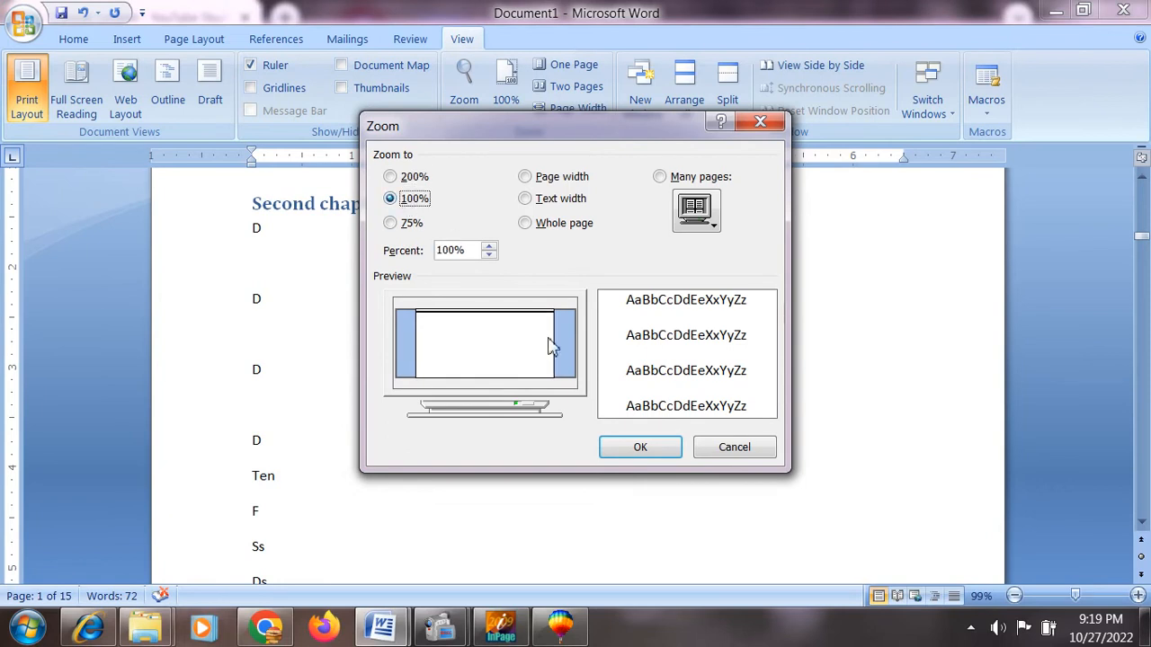
{"action": "left_click", "coordinate": [633, 450]}
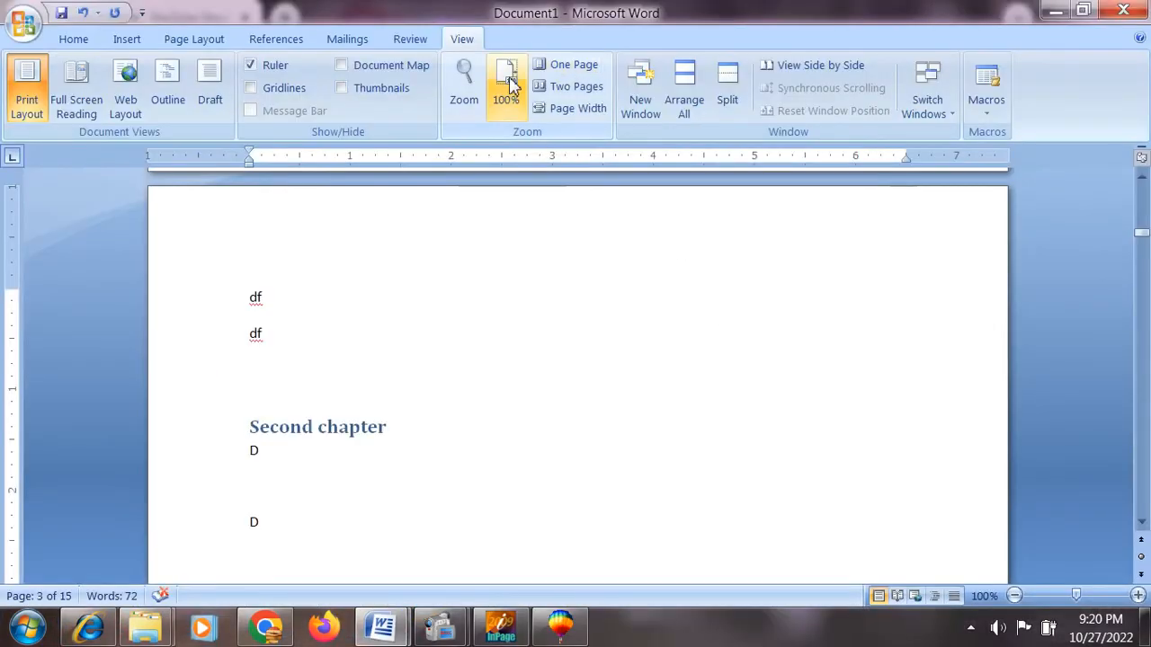
Set a custom zoom of 500% and look over the enlarged Second chapter heading.
{"action": "left_click", "coordinate": [463, 79]}
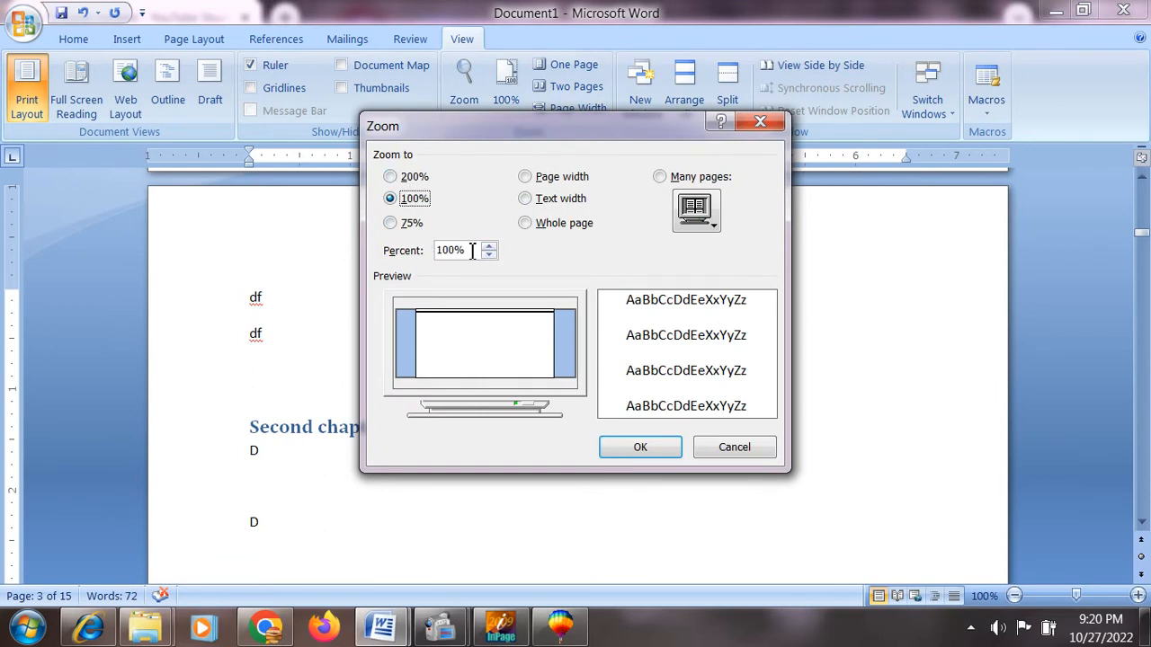
{"action": "left_click", "coordinate": [472, 251]}
{"action": "type", "text": "5"}
{"action": "left_click", "coordinate": [635, 446]}
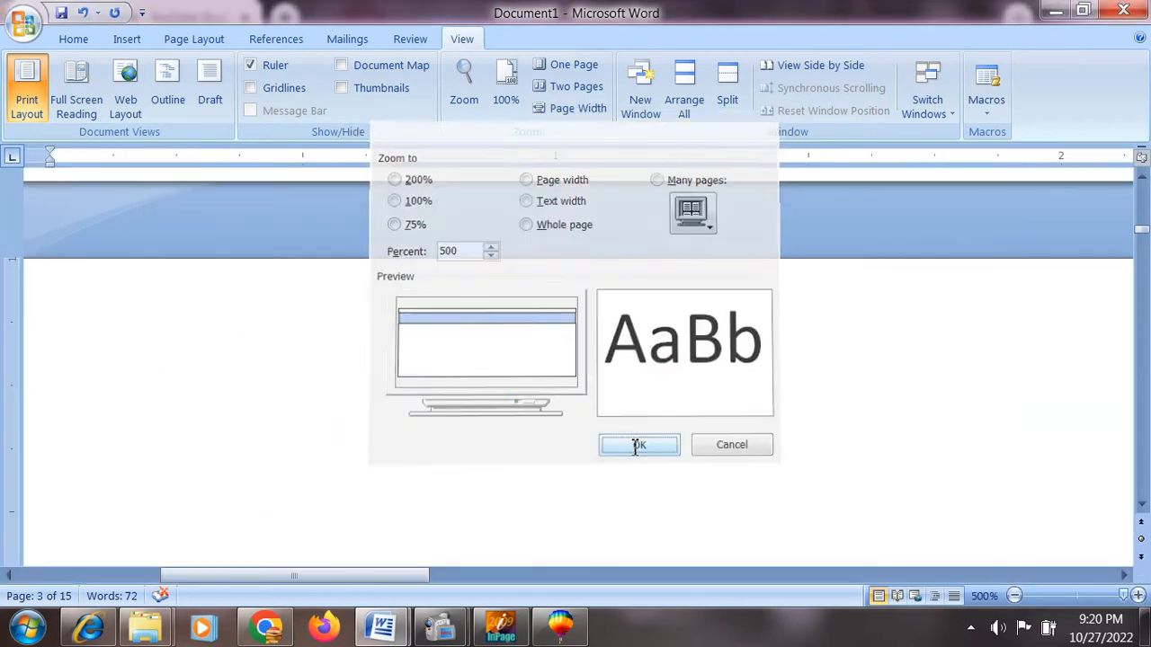
{"action": "scroll", "coordinate": [497, 402], "scroll_direction": "down", "scroll_amount": 5}
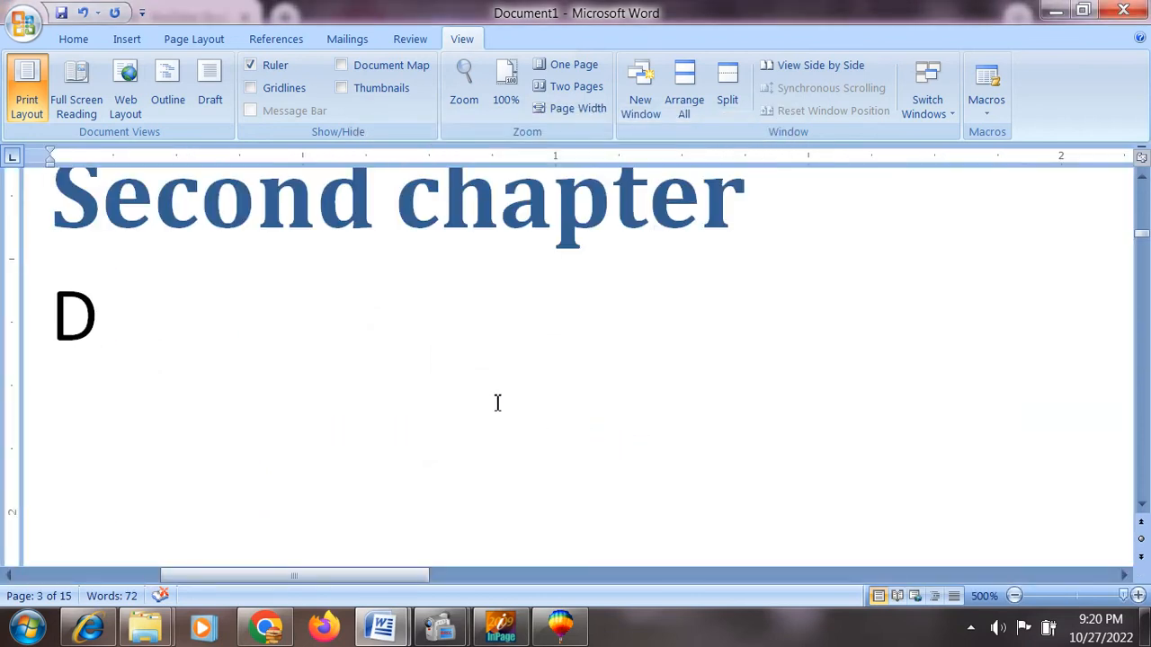
{"action": "scroll", "coordinate": [497, 401], "scroll_direction": "up", "scroll_amount": 2}
Try to set the zoom to 600%, and enter 500% instead.
{"action": "left_click", "coordinate": [459, 95]}
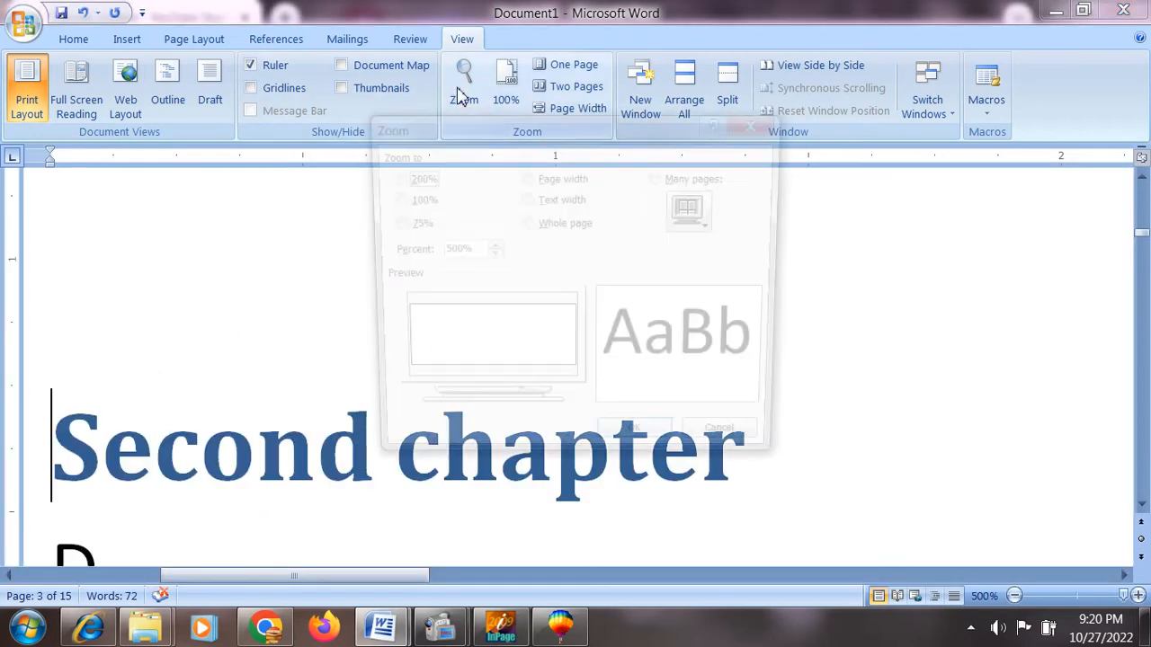
{"action": "double_click", "coordinate": [463, 251]}
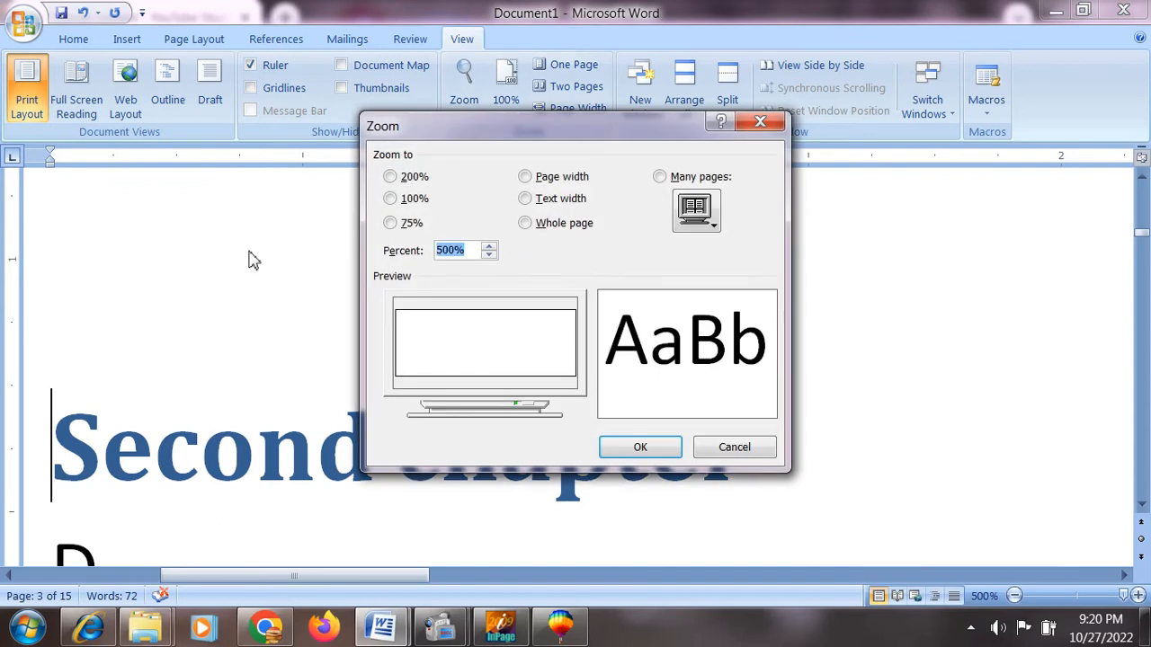
{"action": "type", "text": "6"}
{"action": "key", "text": "Return"}
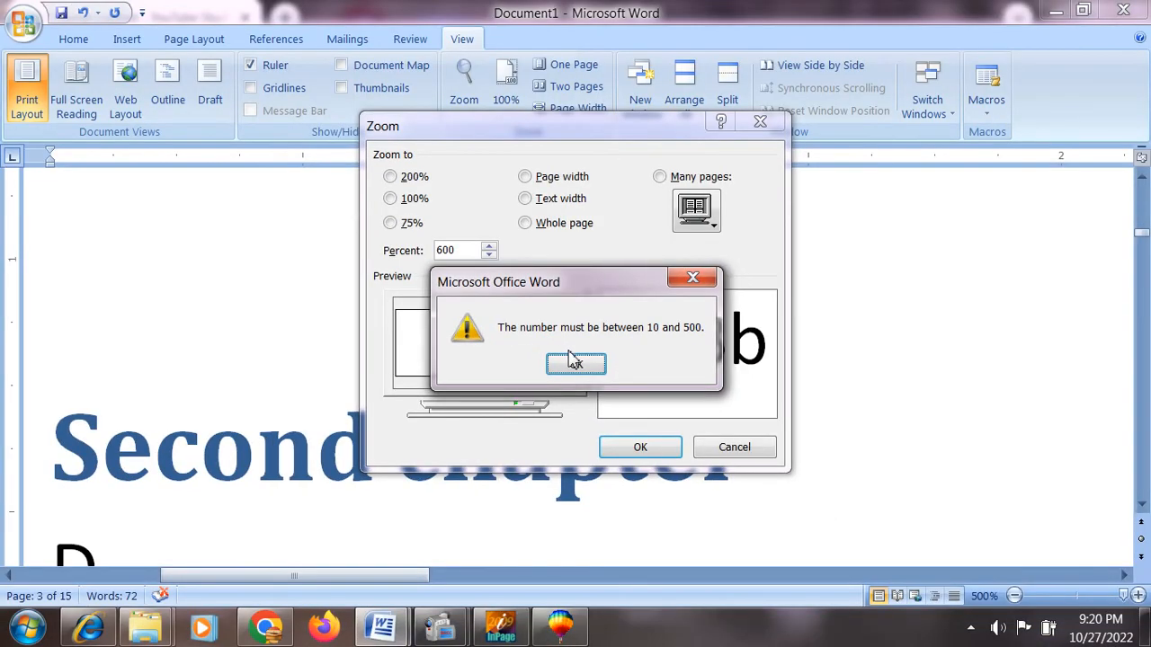
{"action": "left_click", "coordinate": [577, 367]}
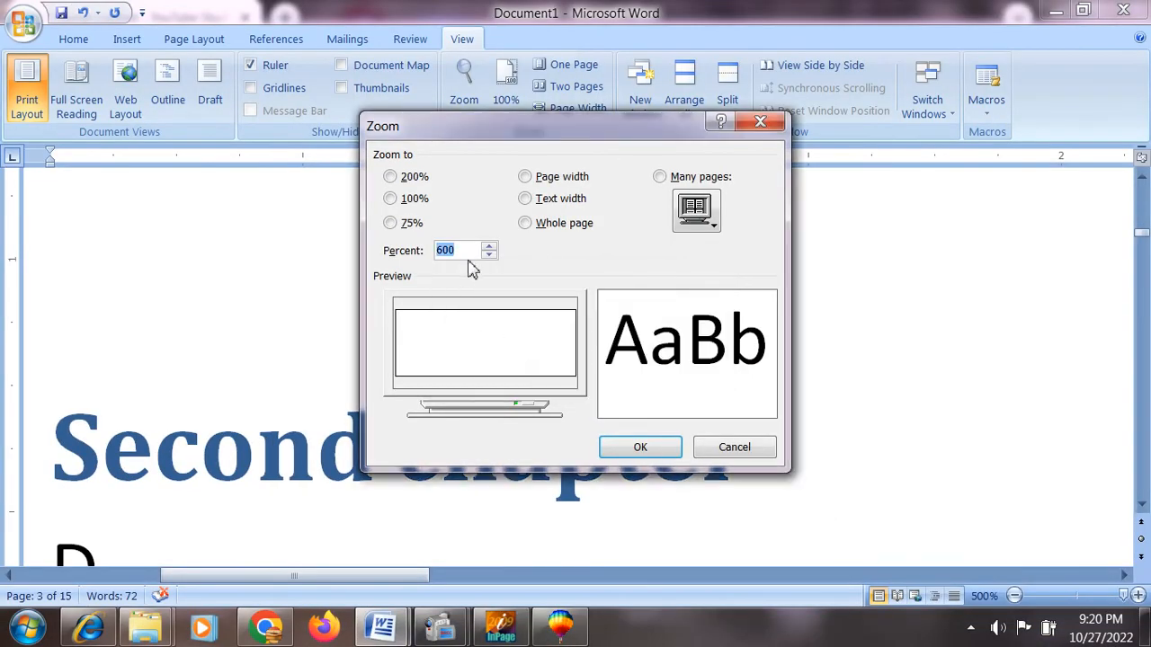
{"action": "type", "text": "5"}
{"action": "left_click", "coordinate": [666, 443]}
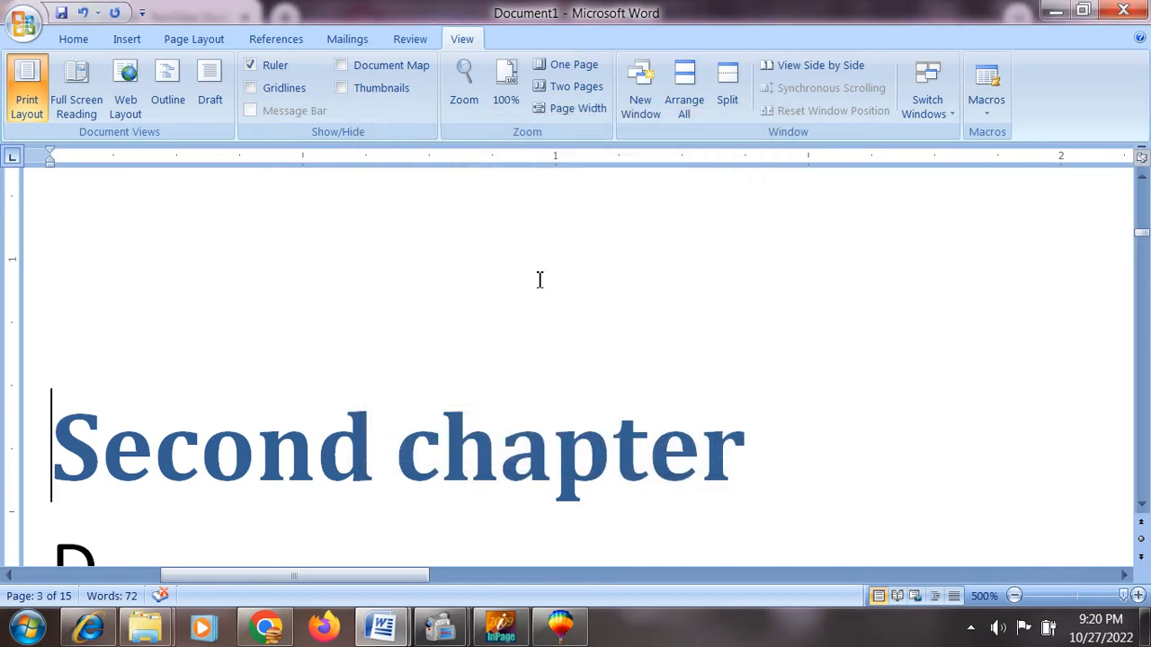
Switch the zoom through 100%, One Page and Two Pages, ending with Page Width.
{"action": "left_click", "coordinate": [504, 95]}
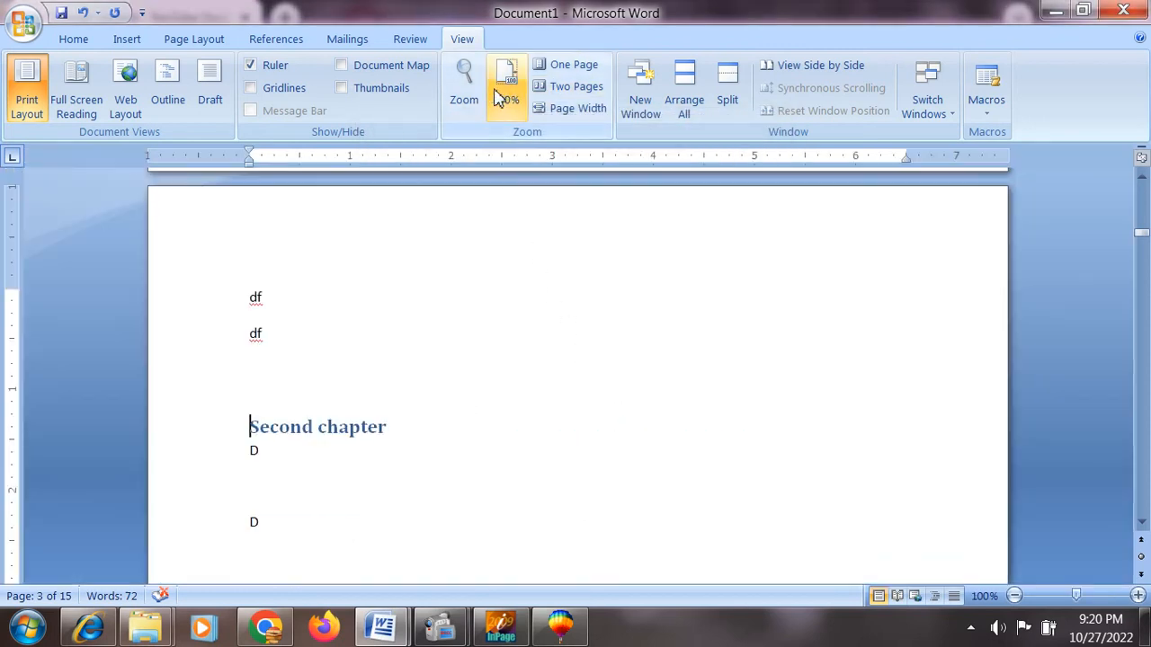
{"action": "left_click", "coordinate": [580, 69]}
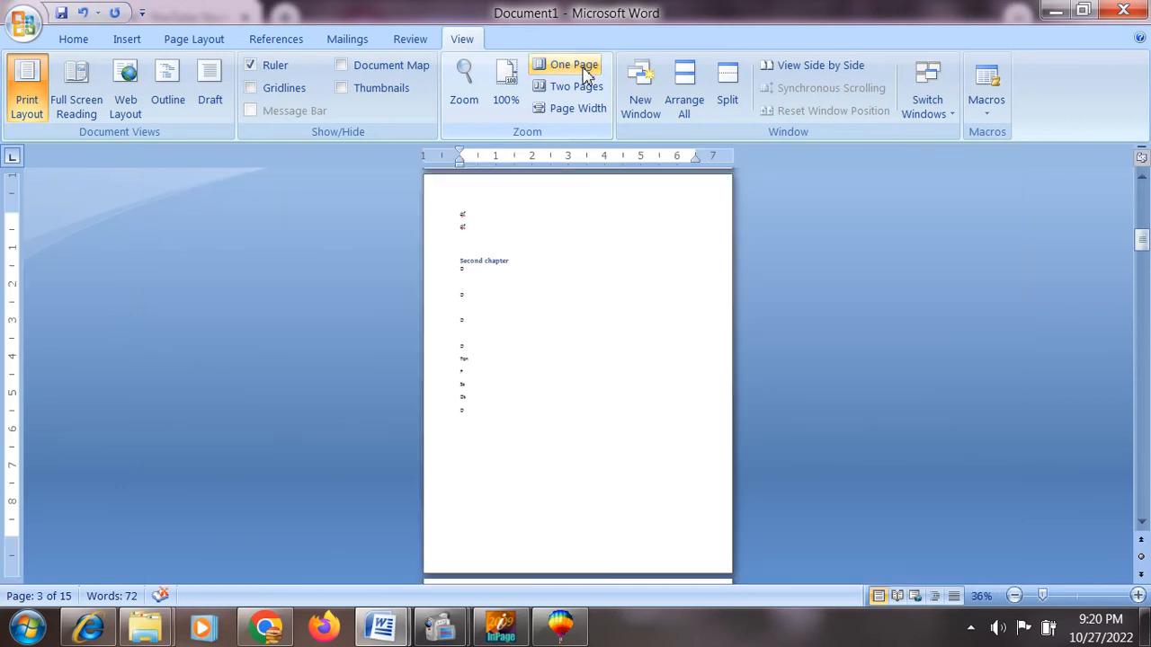
{"action": "left_click", "coordinate": [584, 85]}
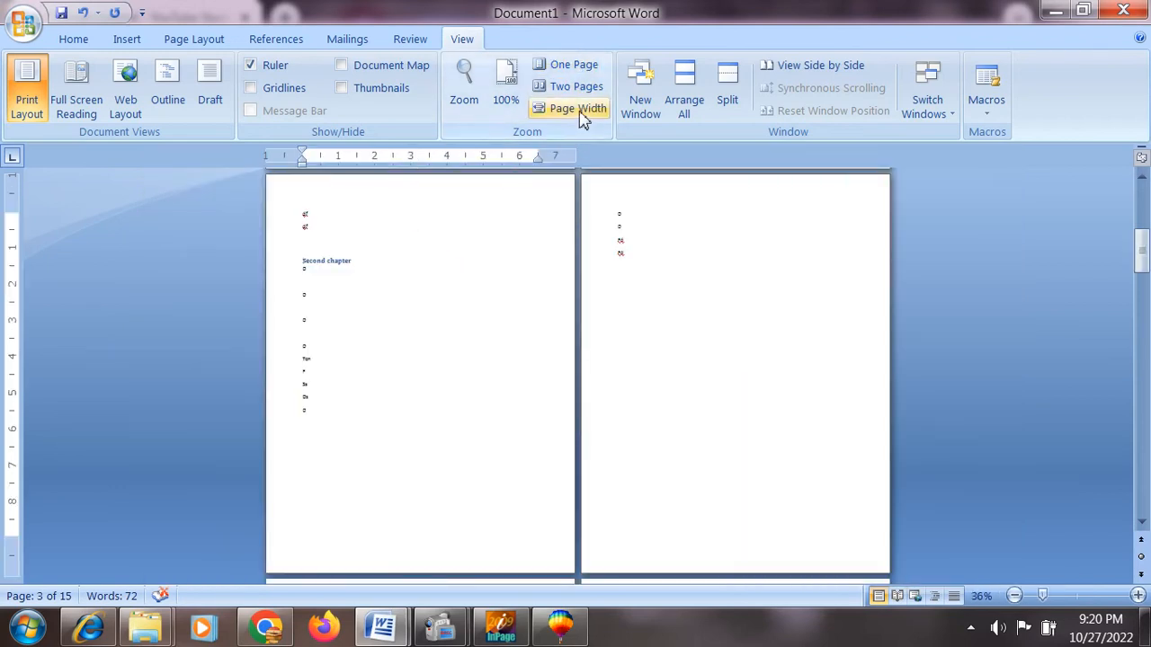
{"action": "left_click", "coordinate": [581, 110]}
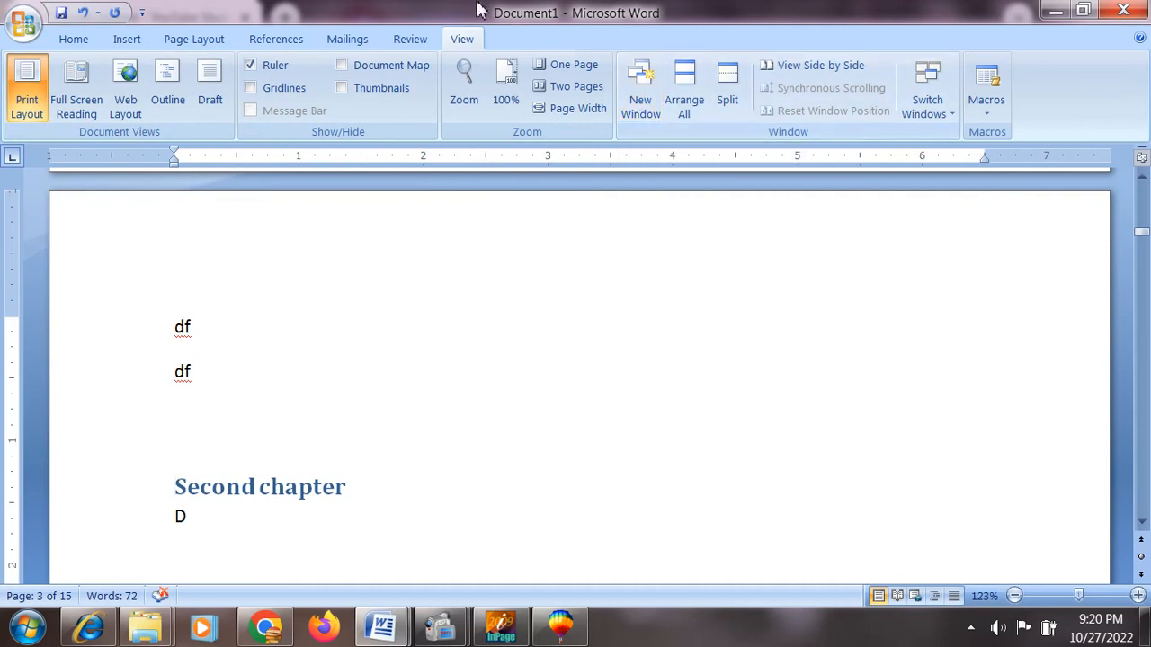
Open a second window of Document1, close it and return to the original window.
{"action": "left_click", "coordinate": [654, 112]}
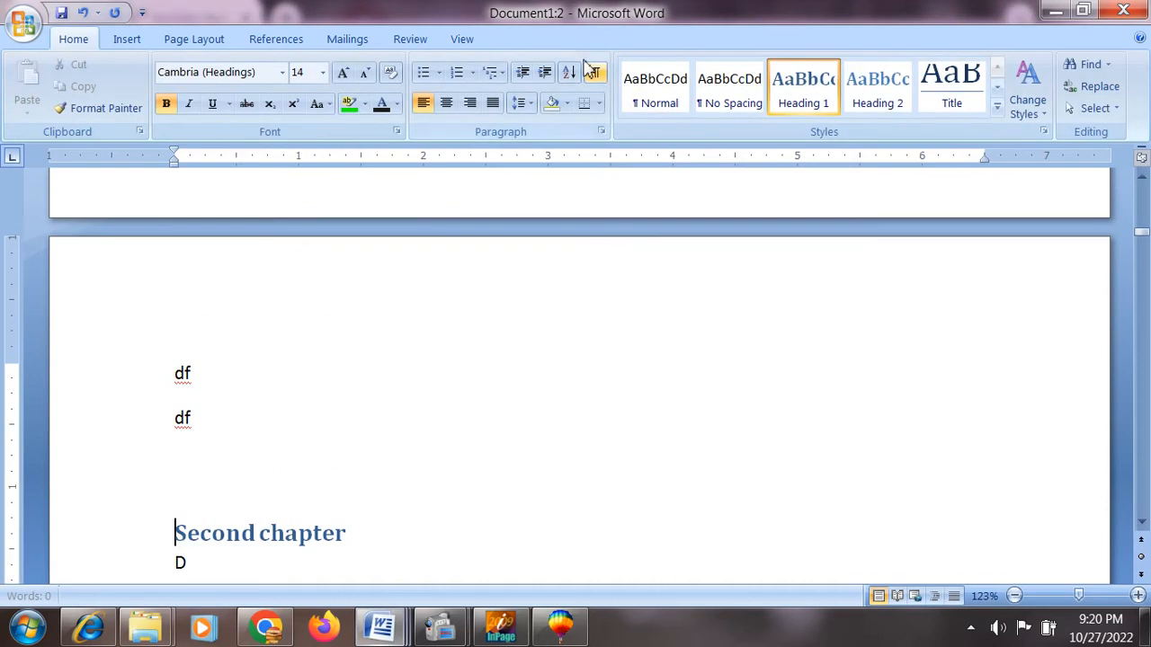
{"action": "mouse_move", "coordinate": [381, 634]}
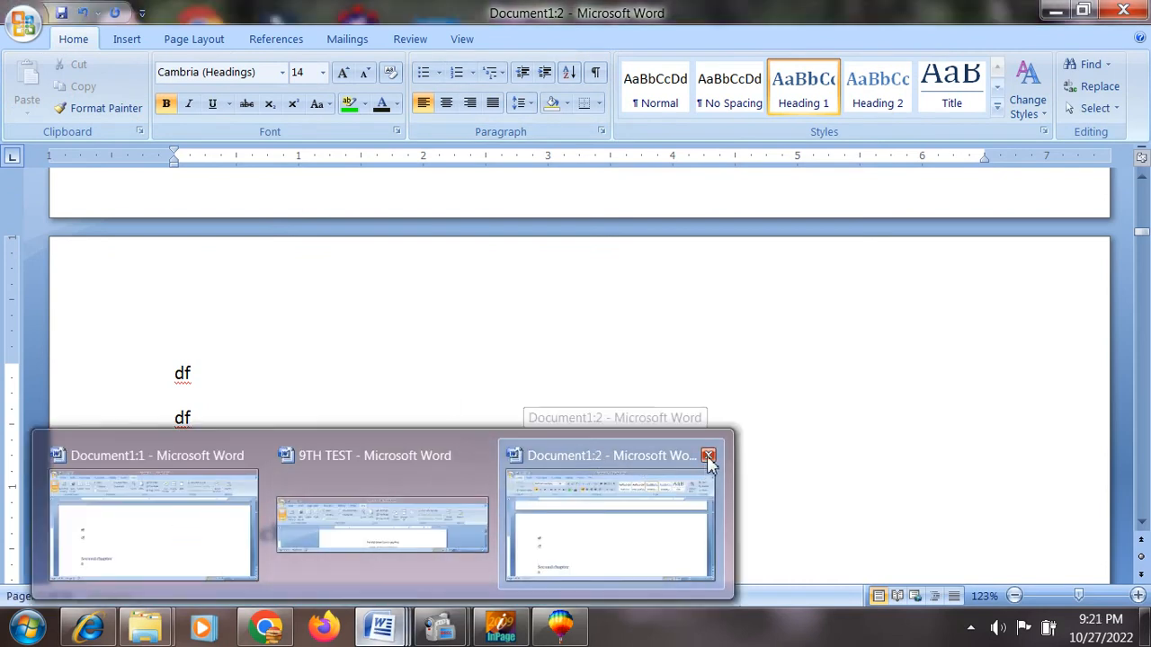
{"action": "left_click", "coordinate": [707, 456]}
{"action": "left_click", "coordinate": [264, 459]}
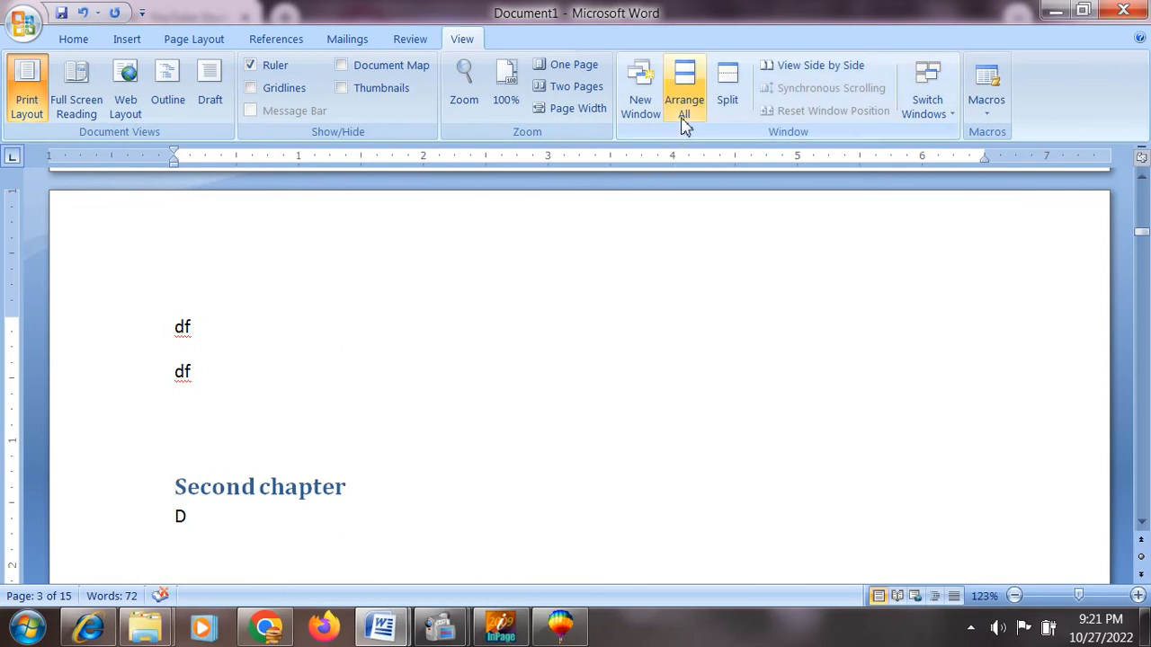
Arrange the Document1 and 9TH TEST windows together on screen, and maximize Document1.
{"action": "mouse_move", "coordinate": [381, 634]}
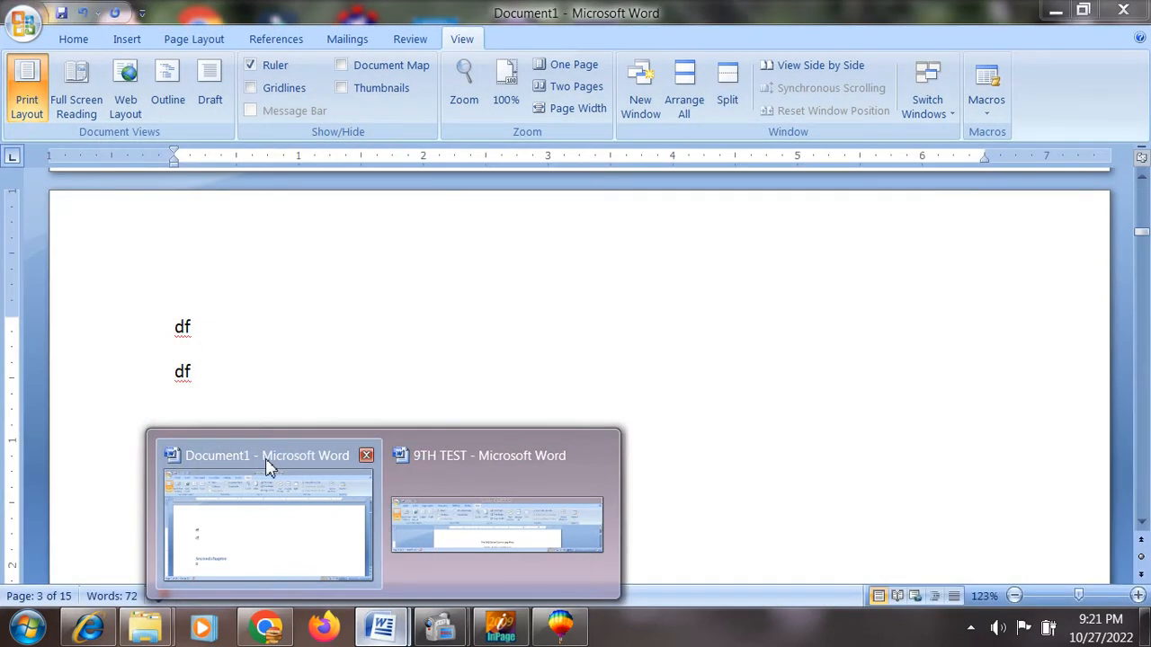
{"action": "left_click", "coordinate": [269, 463]}
{"action": "left_click", "coordinate": [682, 100]}
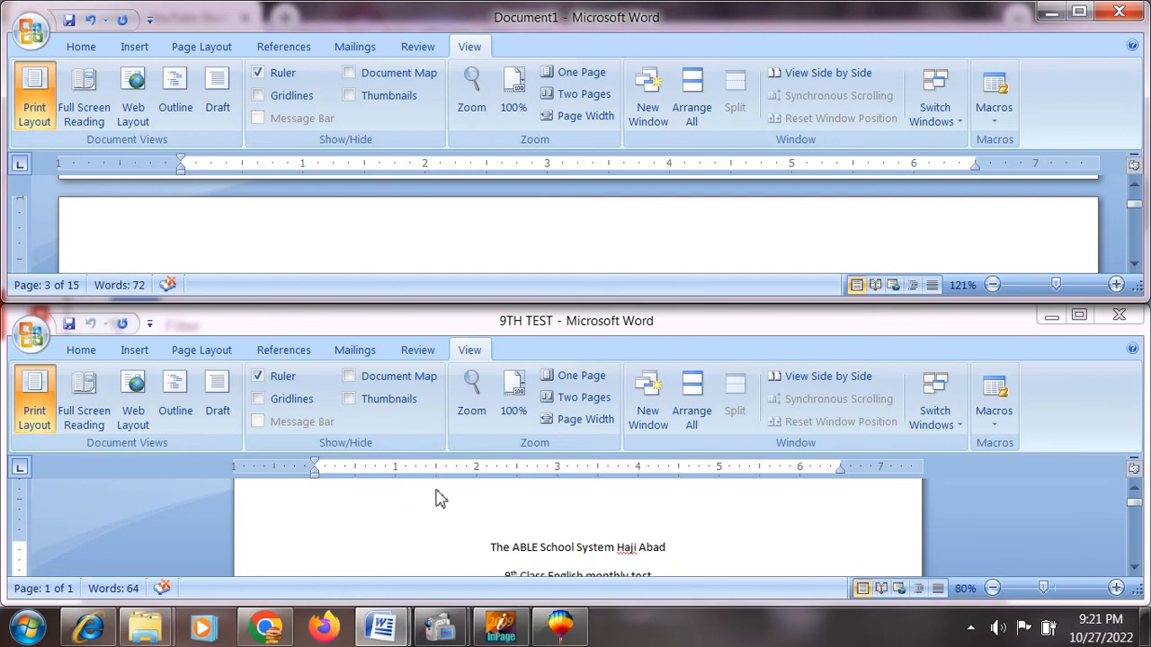
{"action": "left_click", "coordinate": [315, 324]}
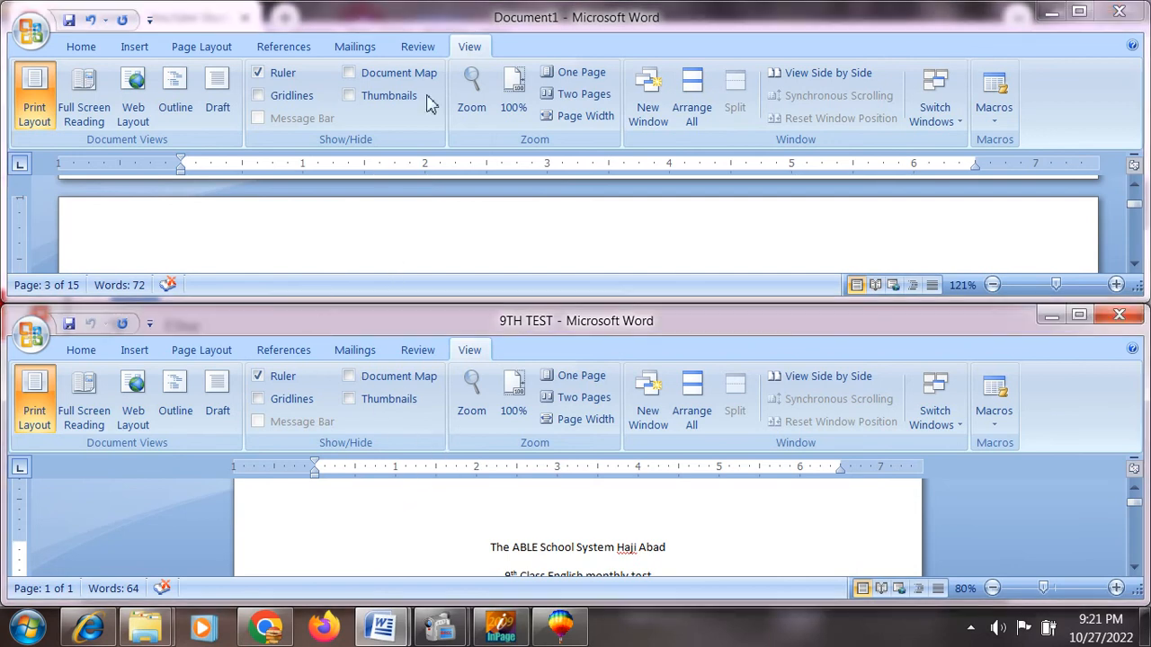
{"action": "left_click", "coordinate": [895, 24]}
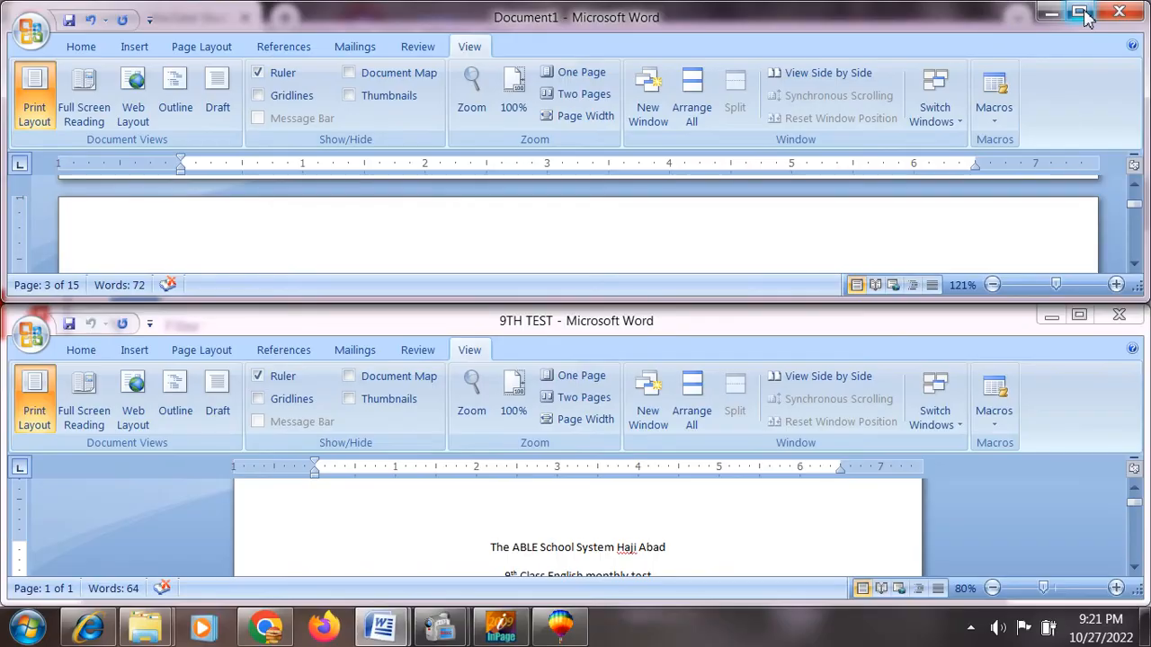
{"action": "left_click", "coordinate": [1080, 12]}
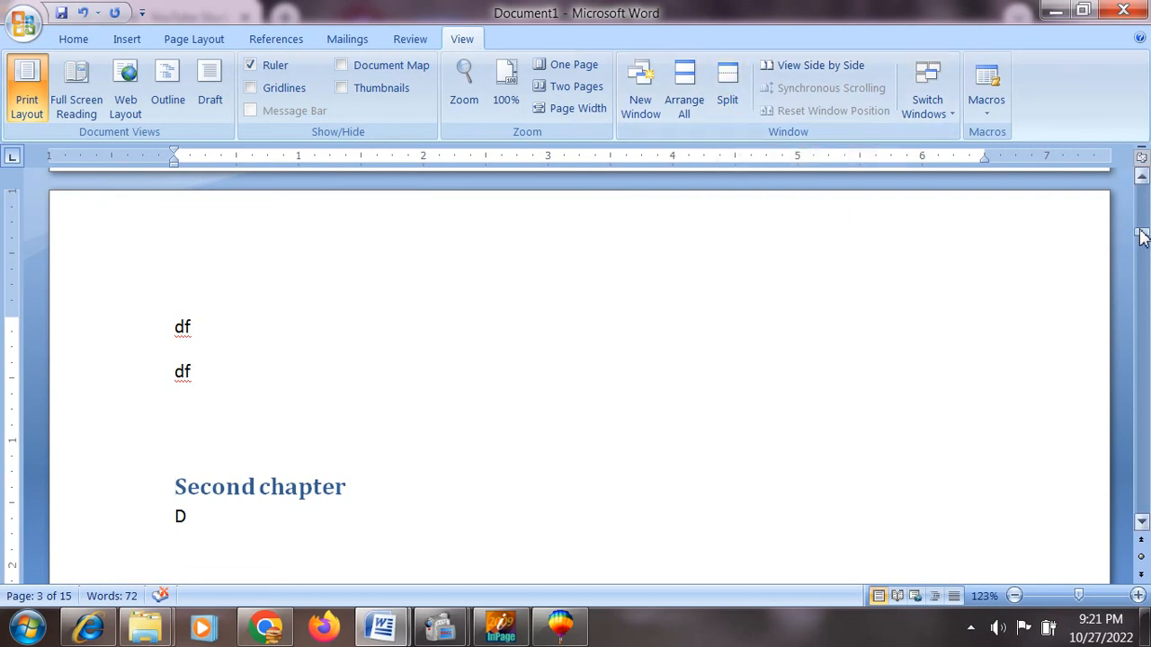
Split the Document1 window into two horizontal panes at about mid-height.
{"action": "left_click_drag", "start_coordinate": [1139, 236], "coordinate": [1142, 208]}
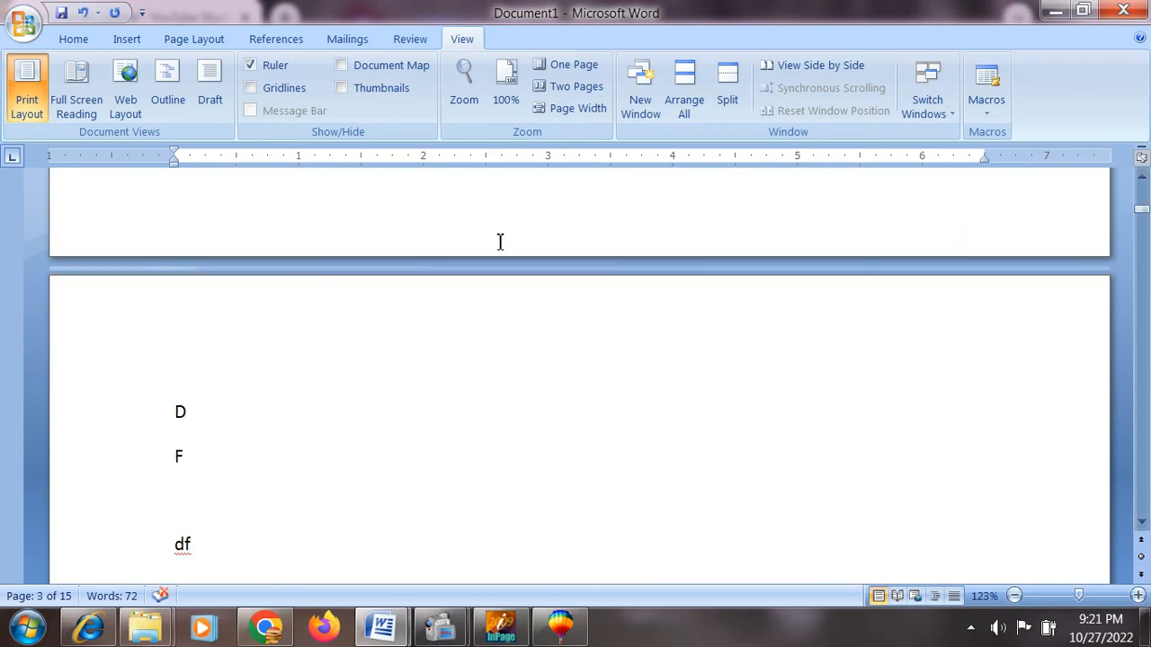
{"action": "left_click", "coordinate": [726, 101]}
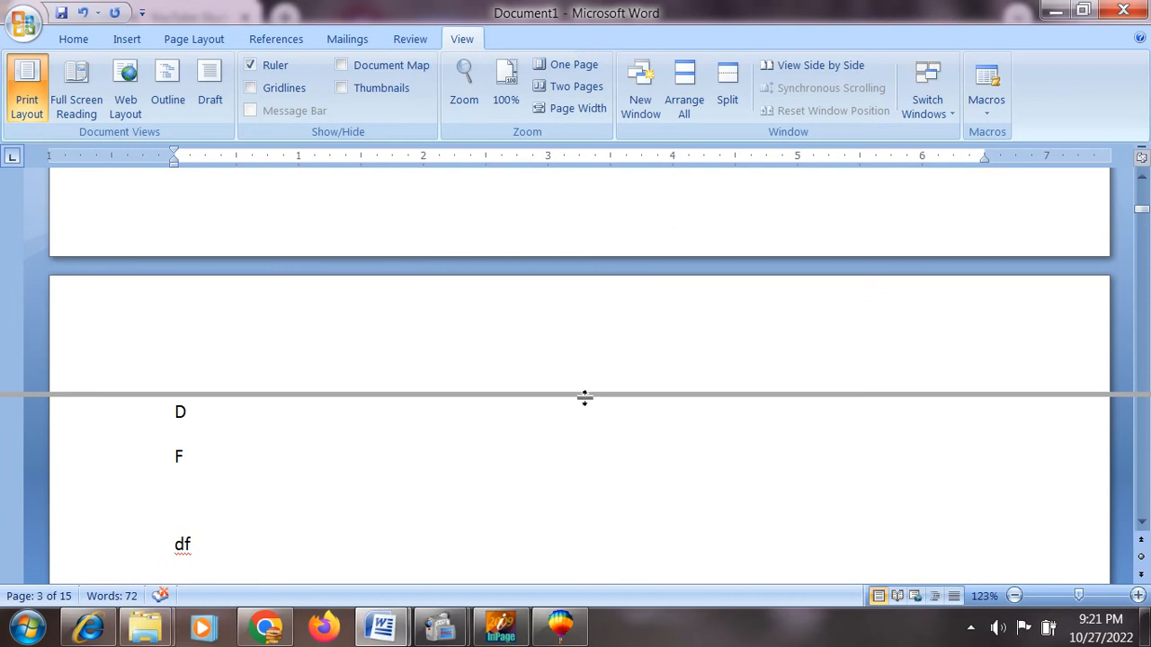
{"action": "left_click", "coordinate": [584, 397]}
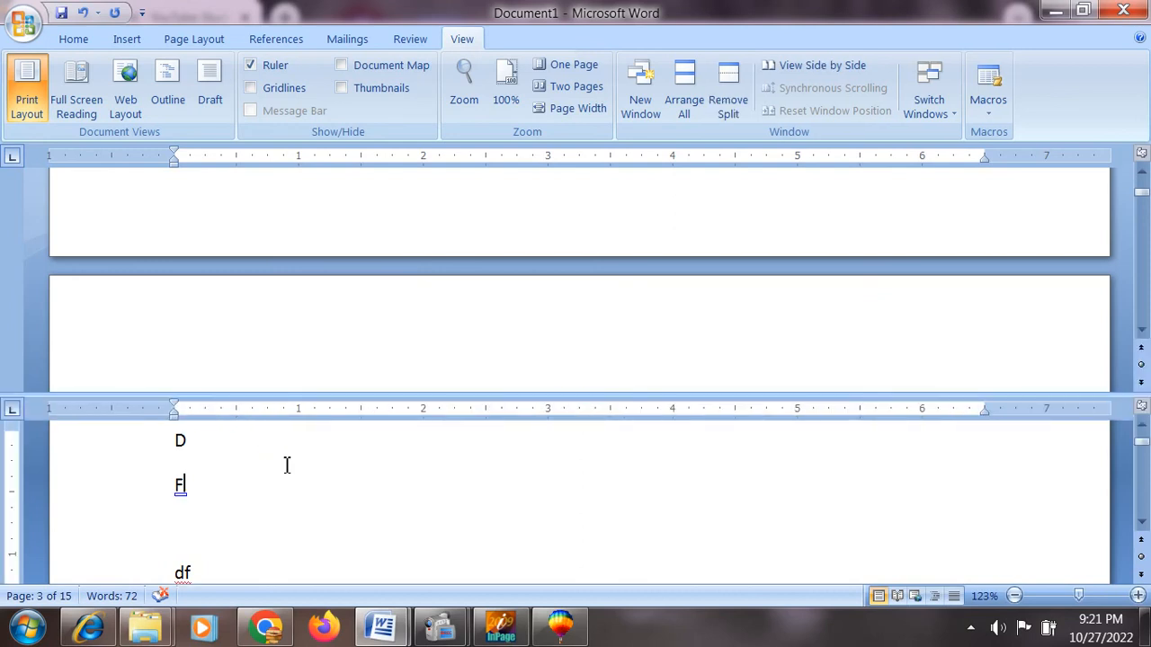
Browse the lower pane independently down to the document's last page.
{"action": "left_click", "coordinate": [1028, 449]}
{"action": "left_click_drag", "start_coordinate": [1140, 448], "coordinate": [1146, 515]}
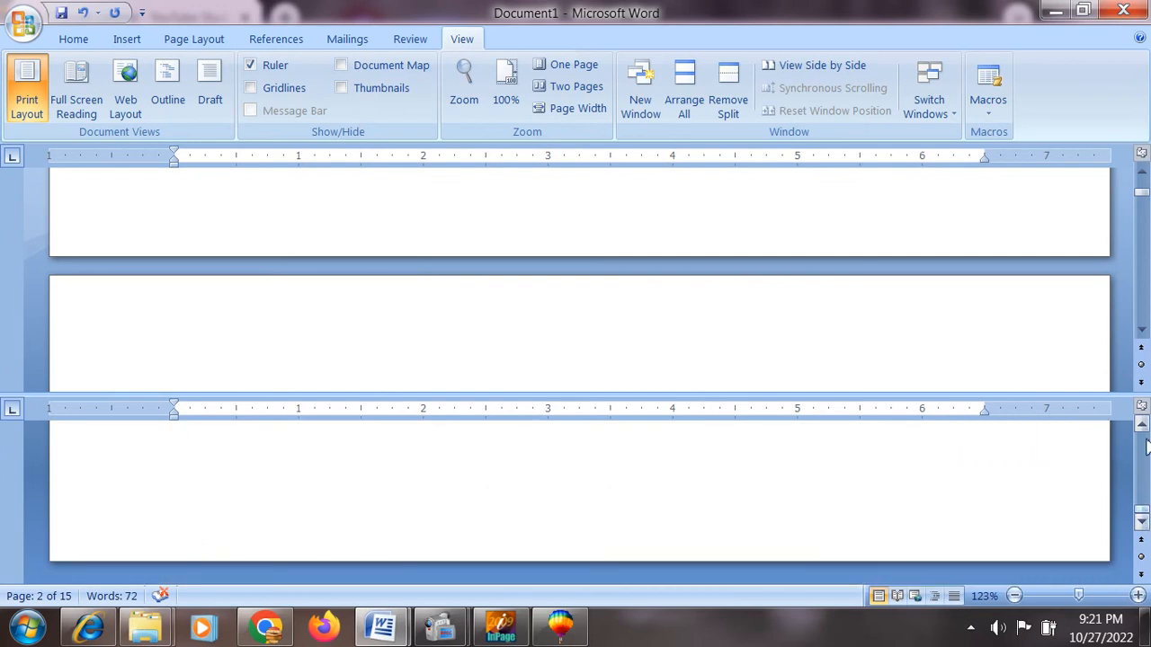
{"action": "left_click", "coordinate": [1141, 427]}
{"action": "left_click", "coordinate": [1140, 427]}
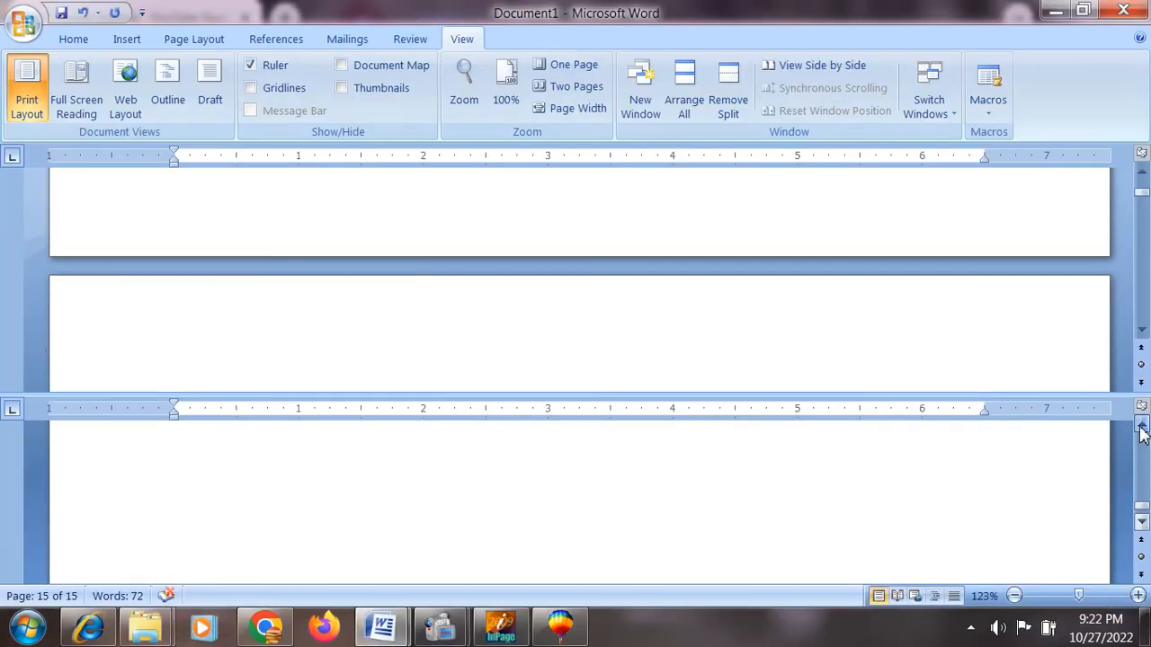
Show the Chapter Five heading in the lower pane and the Welcome to my office line with First Chapter in the upper pane.
{"action": "left_click", "coordinate": [1141, 427]}
{"action": "left_click", "coordinate": [1141, 427]}
{"action": "left_click", "coordinate": [1141, 427]}
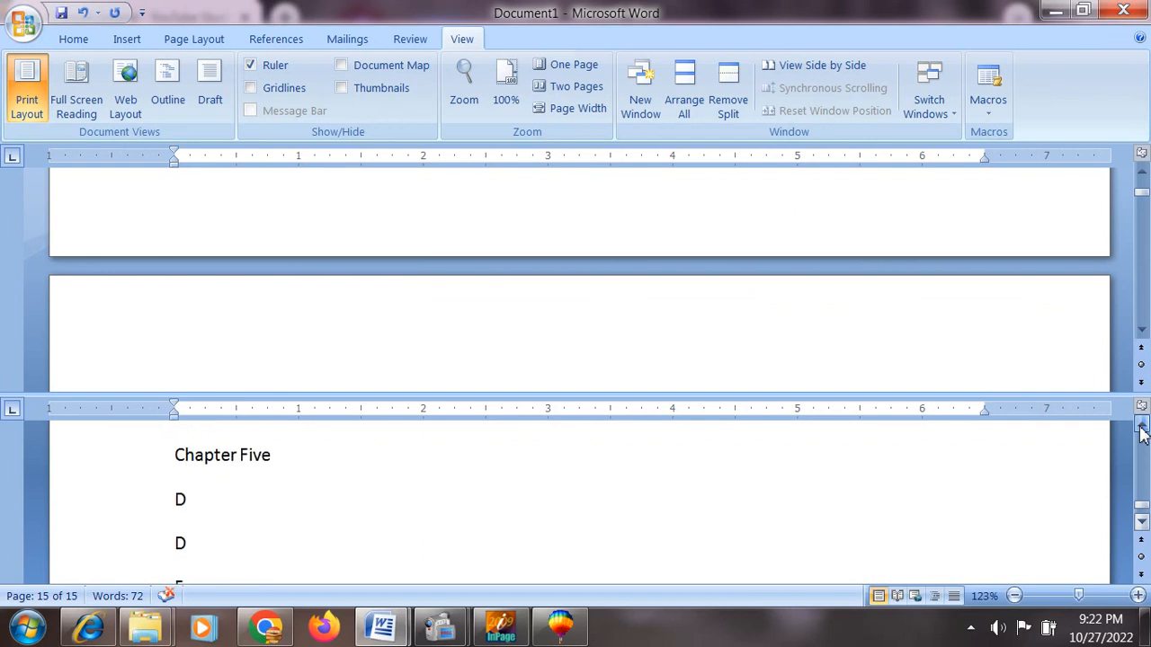
{"action": "left_click", "coordinate": [443, 449]}
{"action": "left_click", "coordinate": [389, 295]}
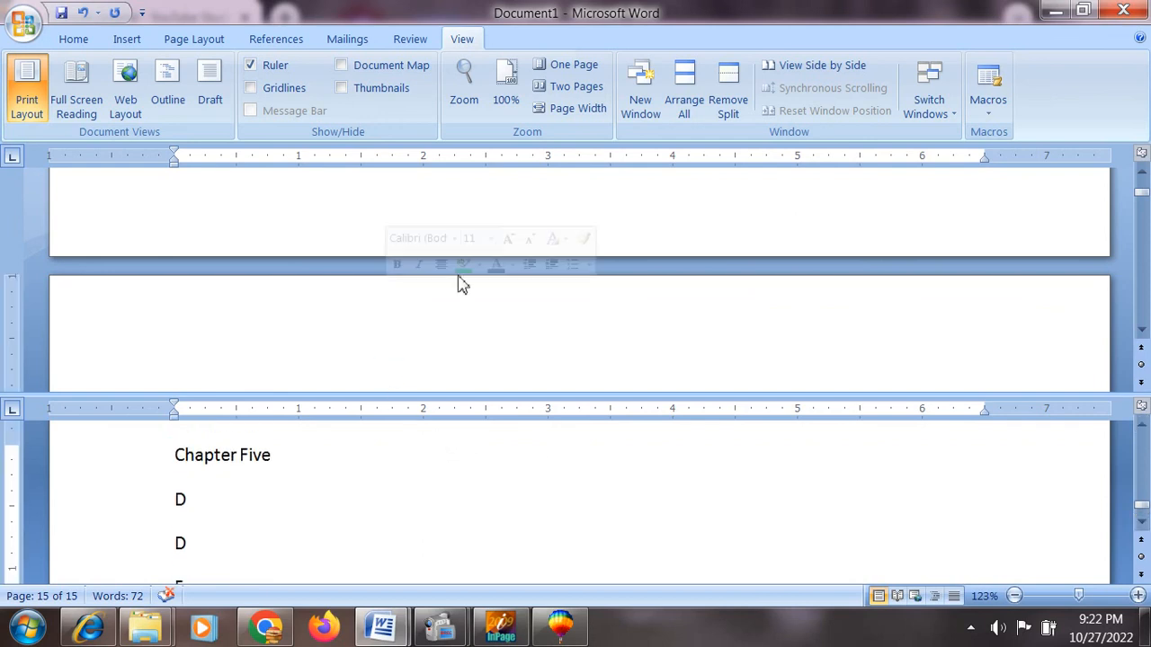
{"action": "left_click", "coordinate": [1141, 173]}
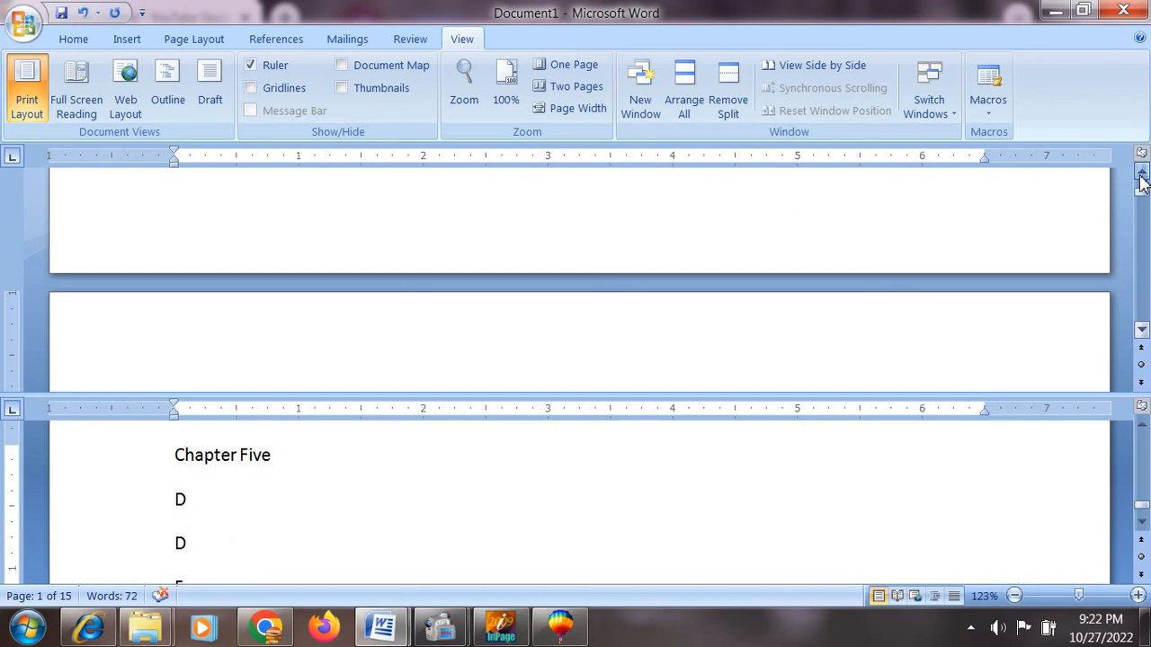
{"action": "left_click", "coordinate": [1141, 173]}
{"action": "left_click", "coordinate": [1140, 173]}
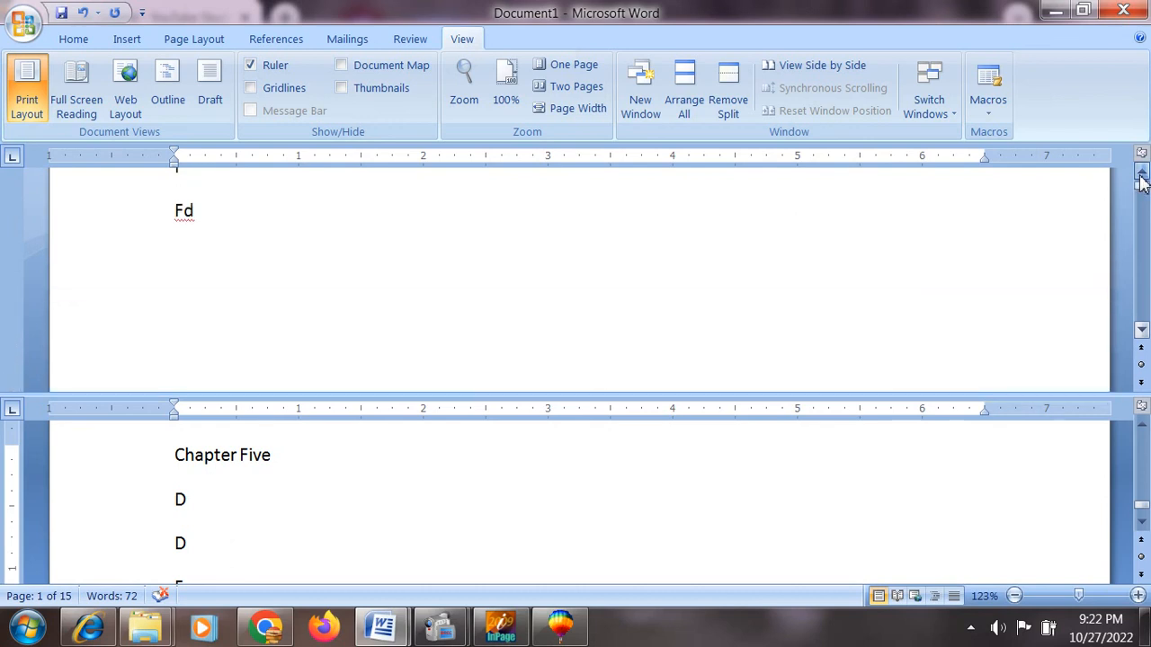
{"action": "left_click", "coordinate": [1140, 175]}
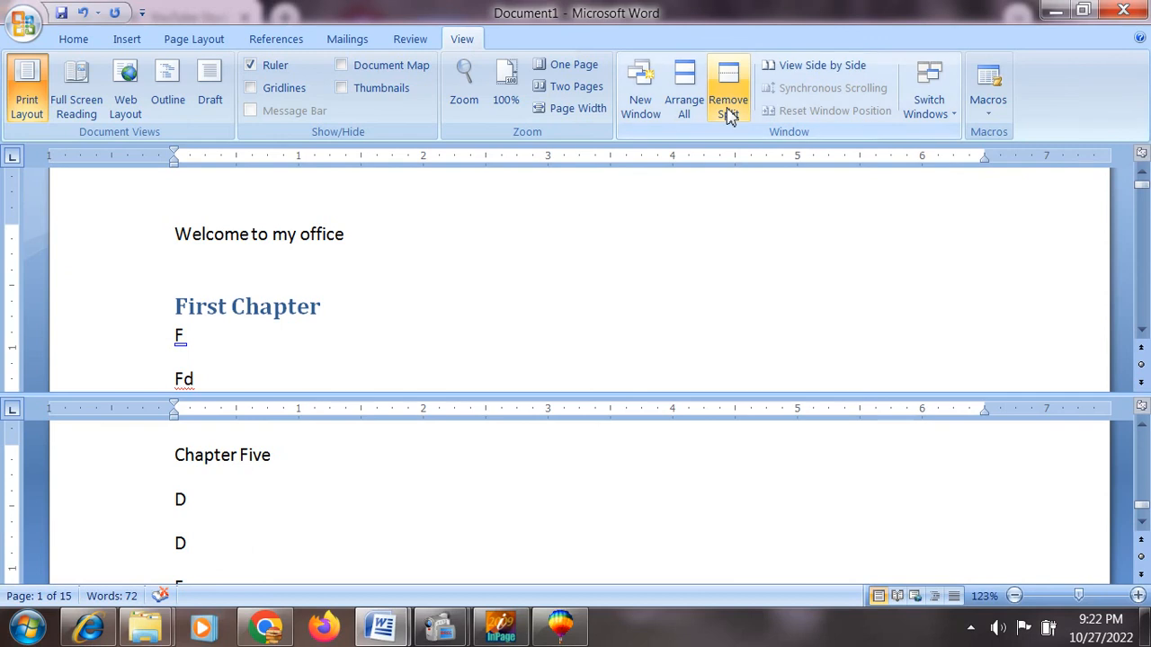
Remove the split so that Document1 is shown in a single pane again.
{"action": "left_click", "coordinate": [728, 106]}
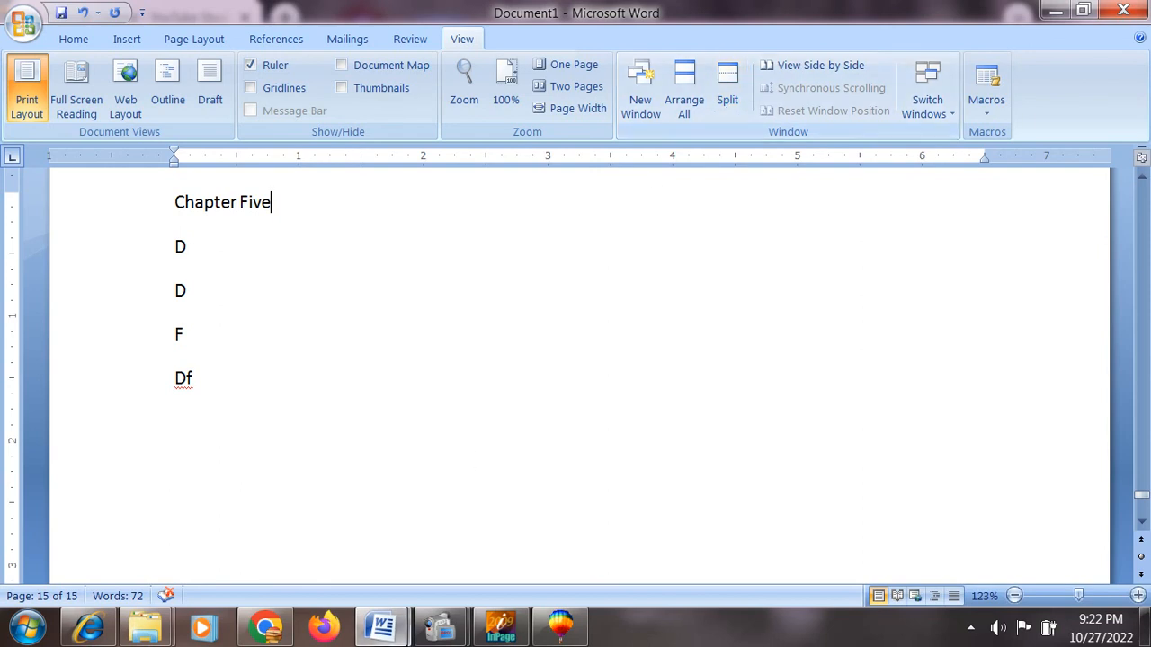
{"action": "mouse_move", "coordinate": [440, 627]}
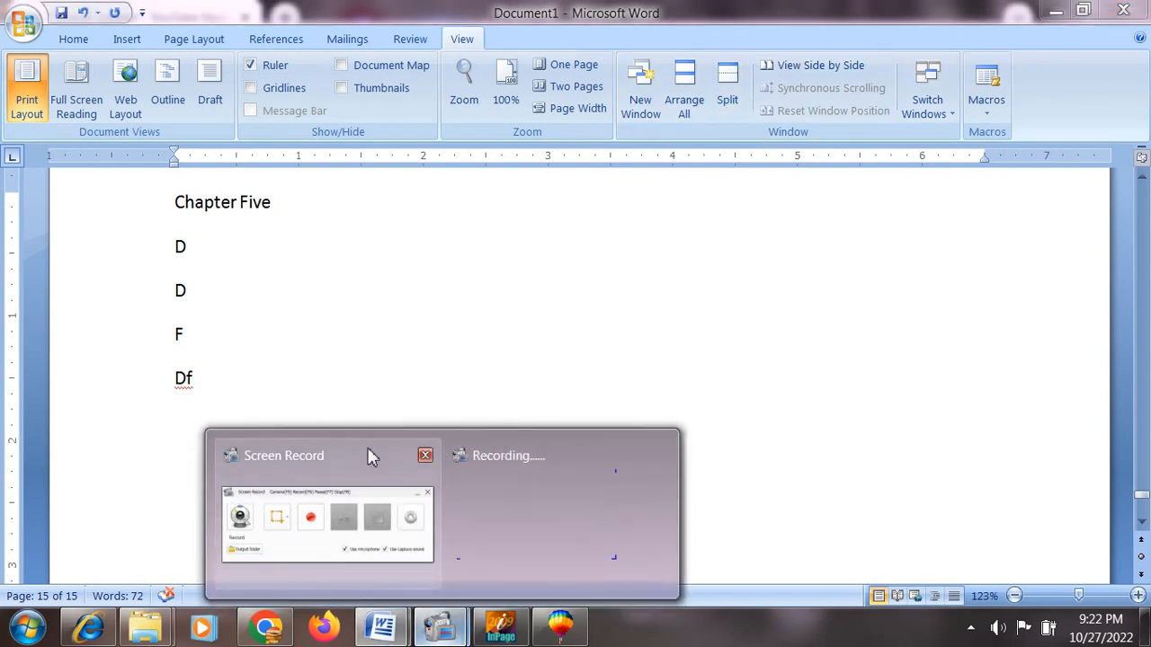